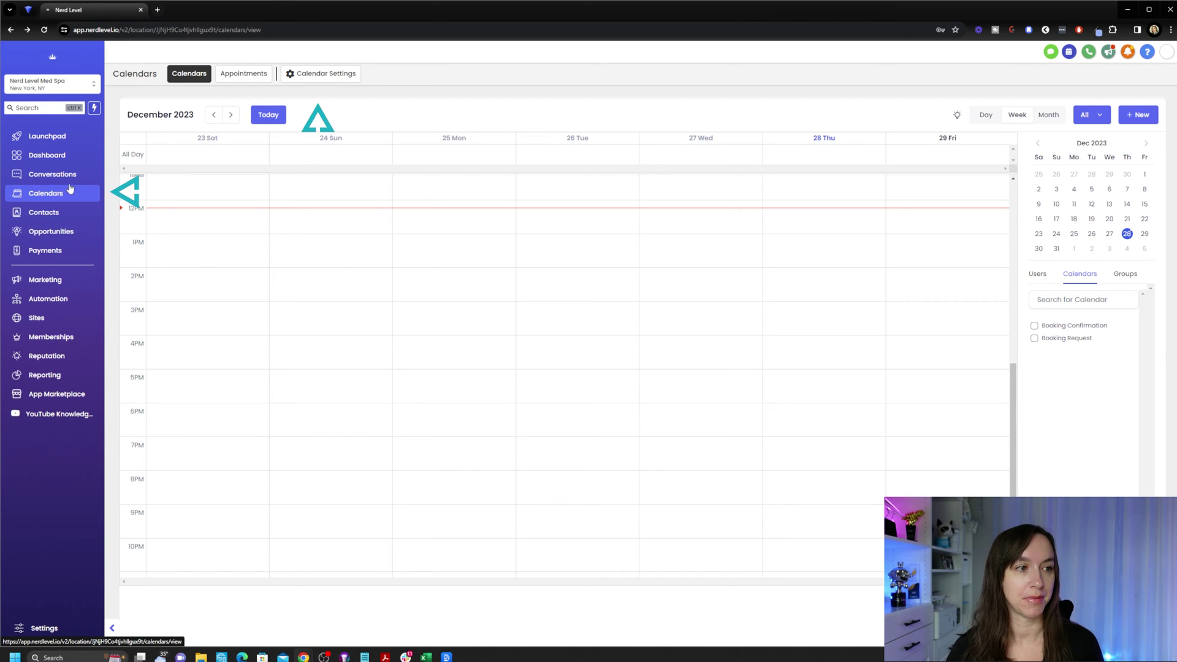
# Step: Create a calendar group named Skin from the Groups tab of Calendar Settings
pyautogui.click(336, 73)
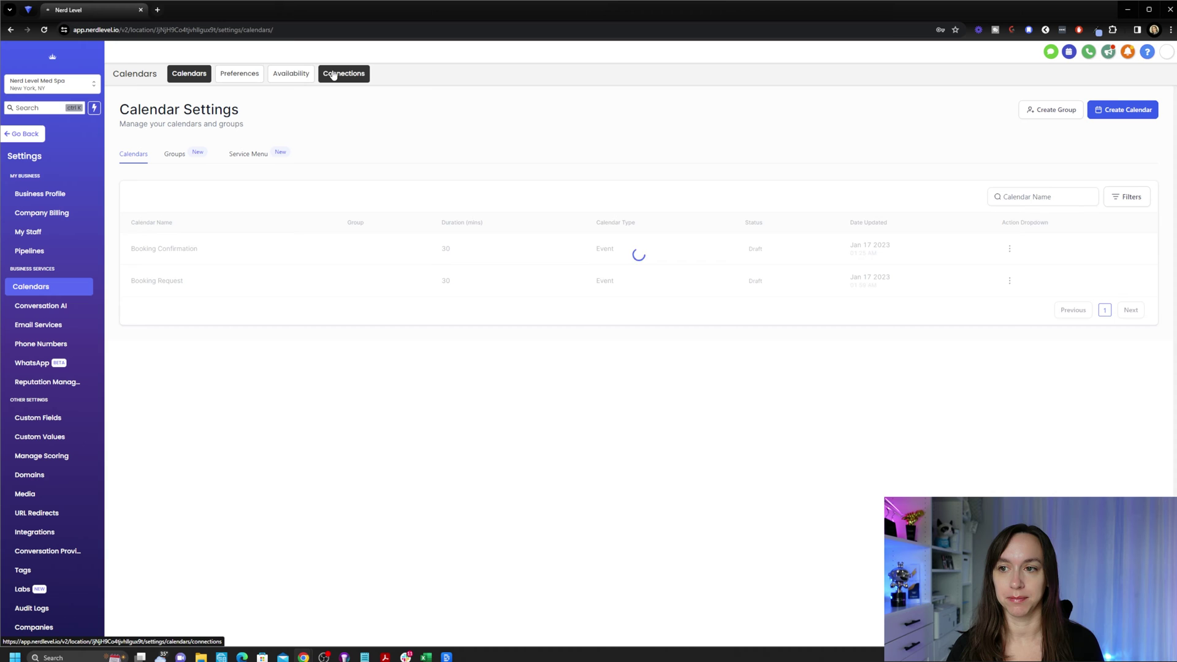
pyautogui.click(176, 155)
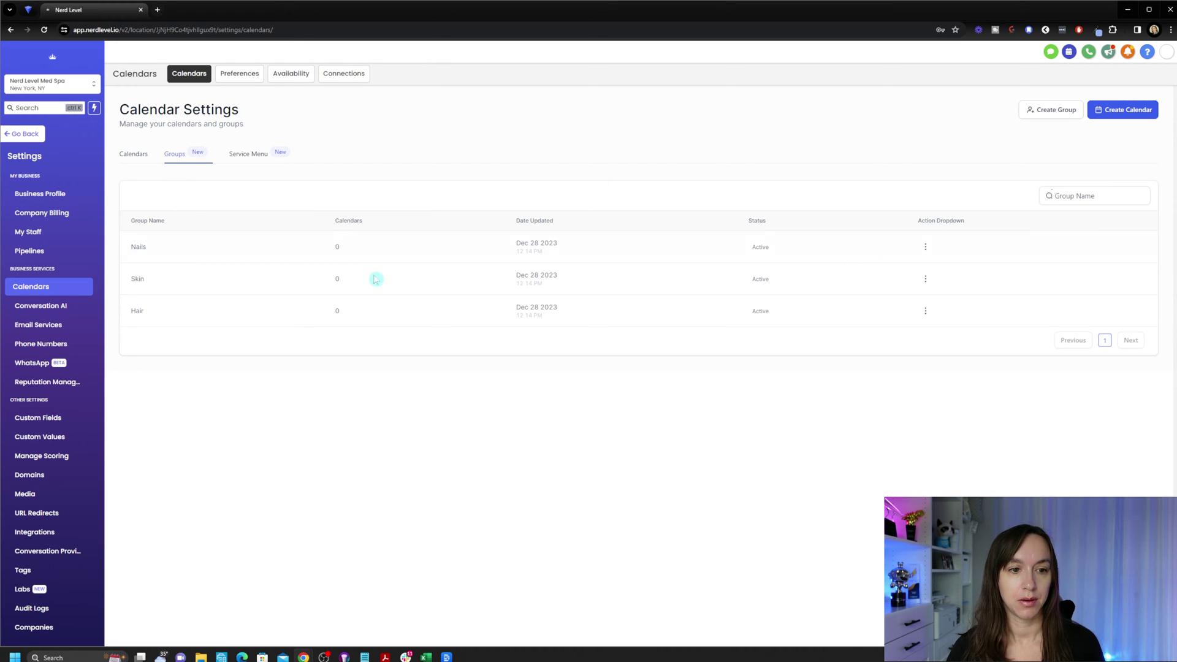
pyautogui.click(1076, 112)
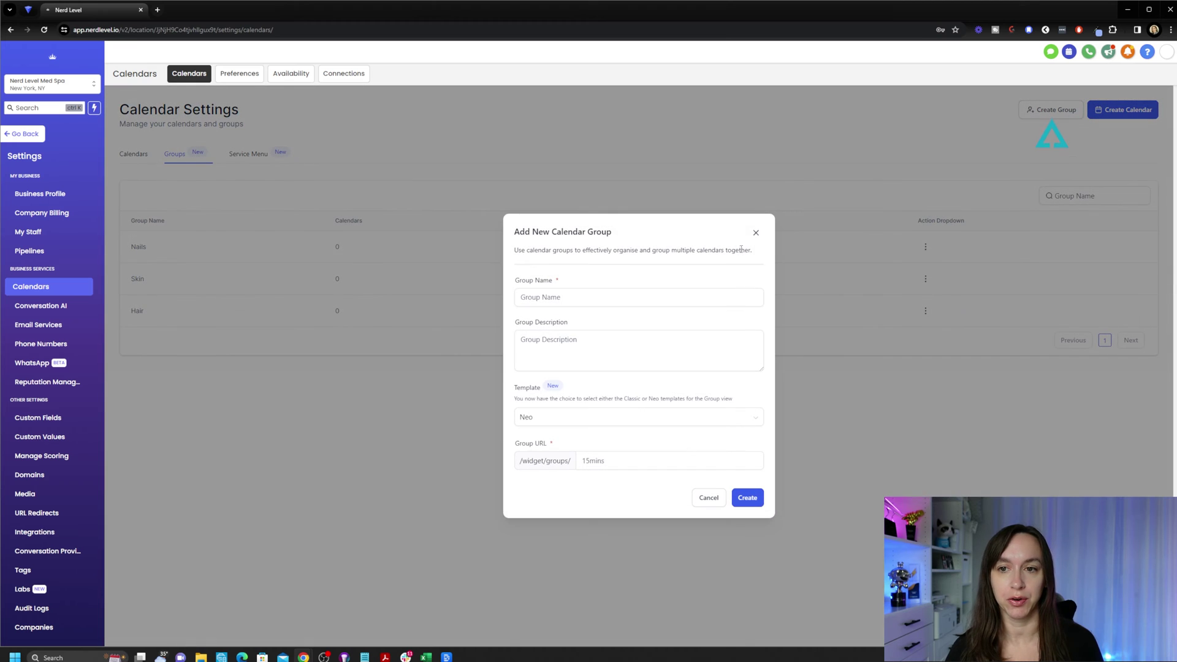
pyautogui.click(598, 297)
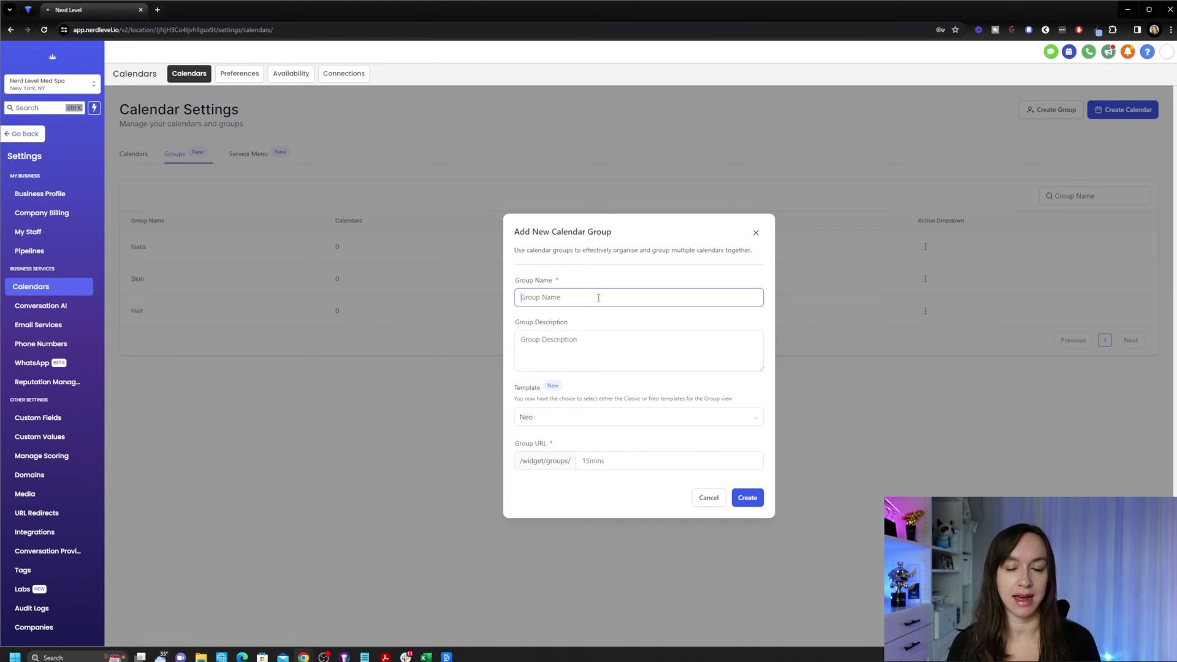
pyautogui.write('Skin')
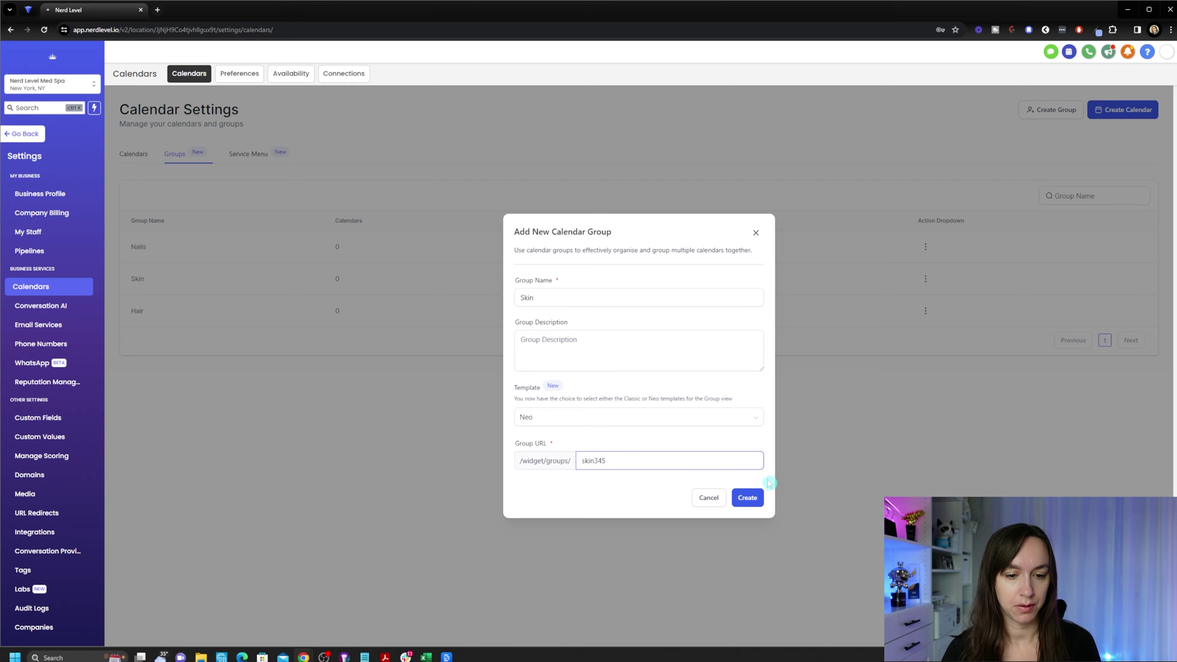
pyautogui.click(744, 500)
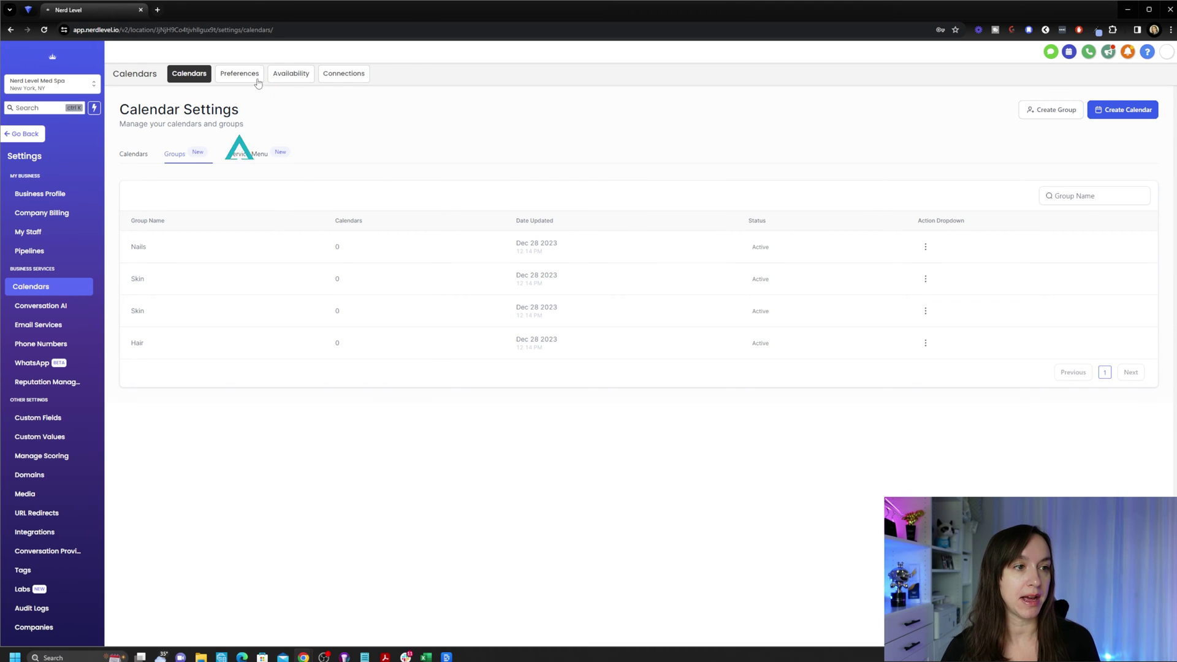
# Step: Enable Service Menu in calendar Preferences, then return to the Calendars list
pyautogui.click(231, 74)
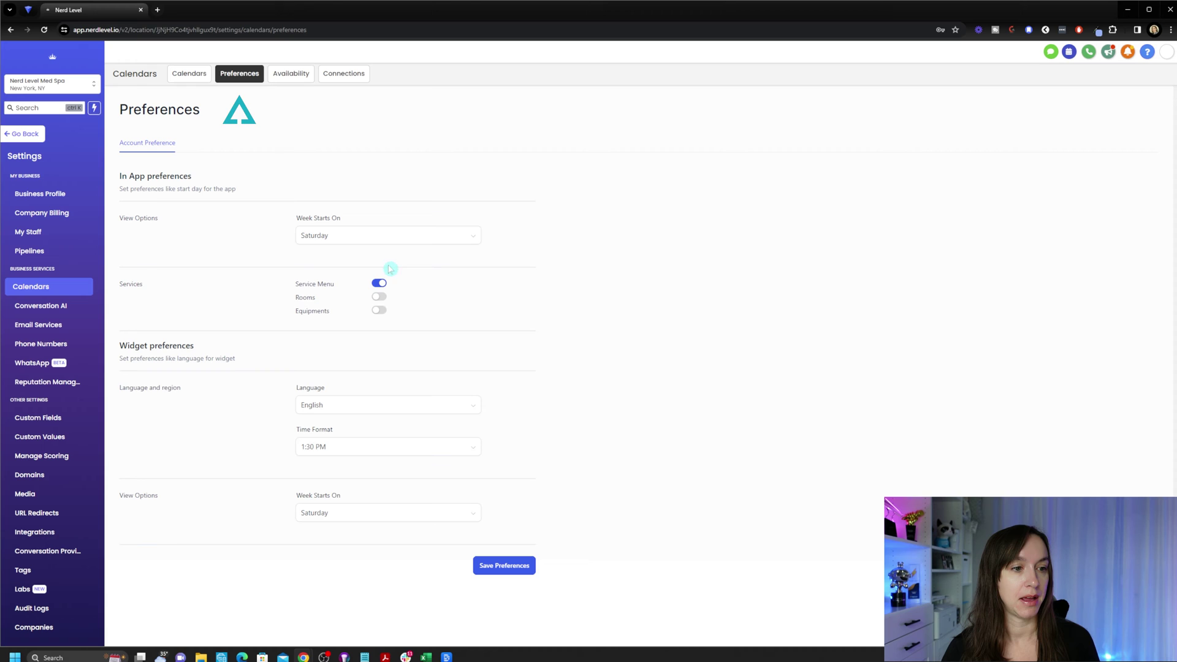
pyautogui.click(379, 286)
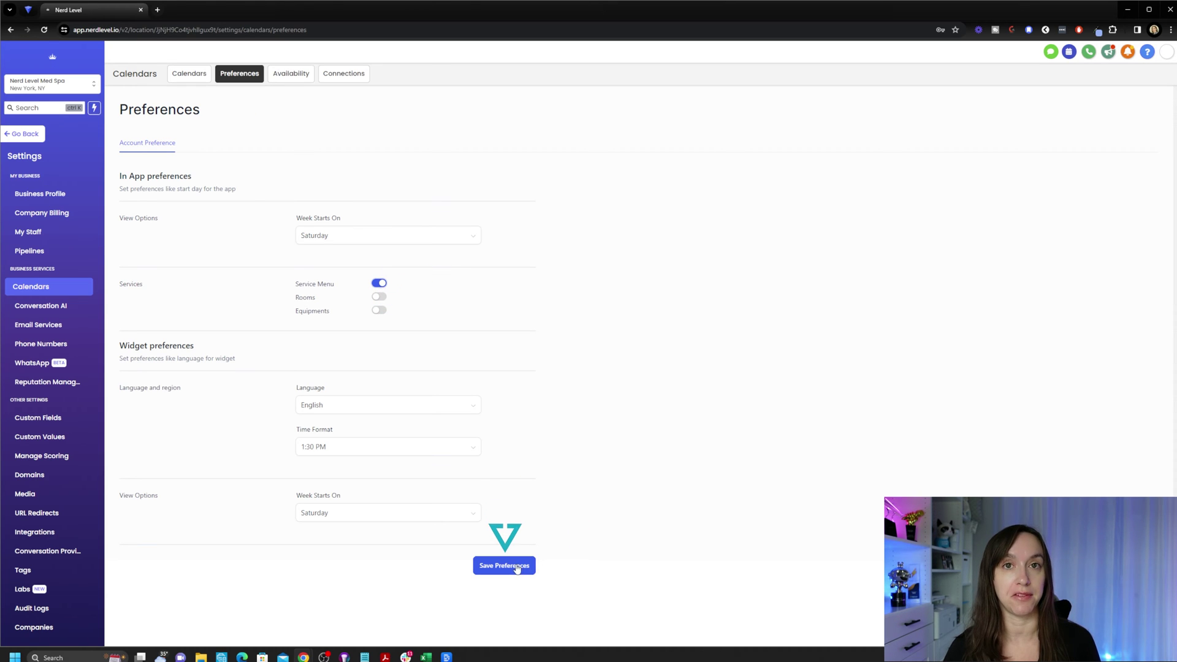
pyautogui.click(194, 82)
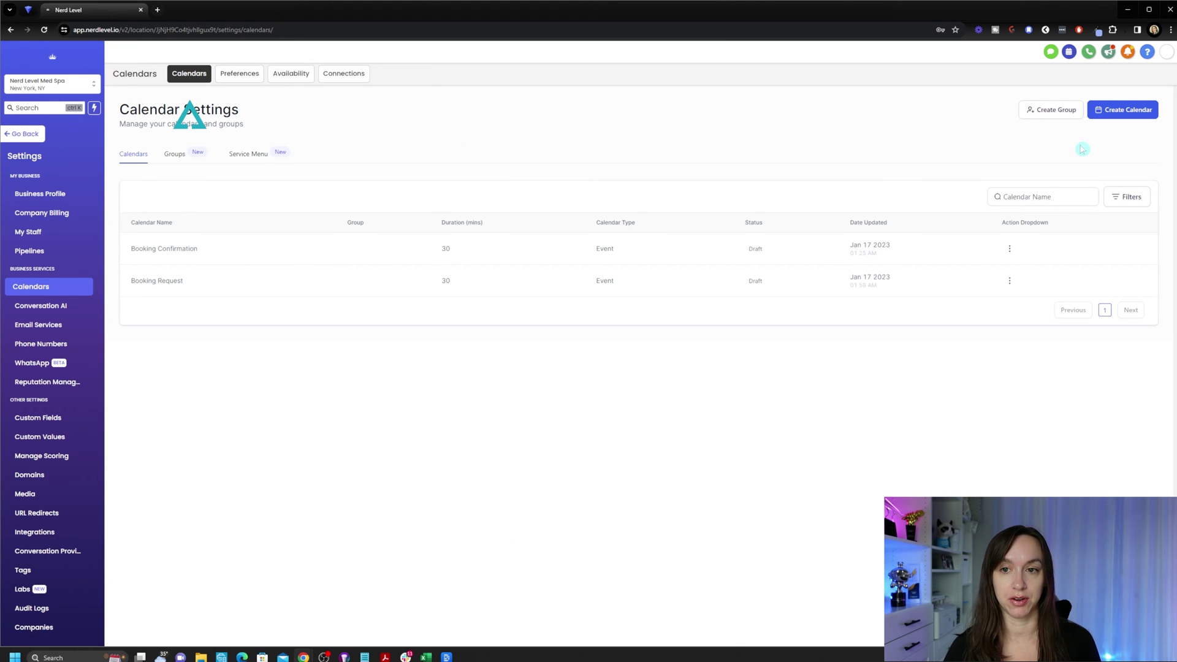
# Step: Start a new Service Calendar named Gel with a 60-minute duration
pyautogui.click(1125, 111)
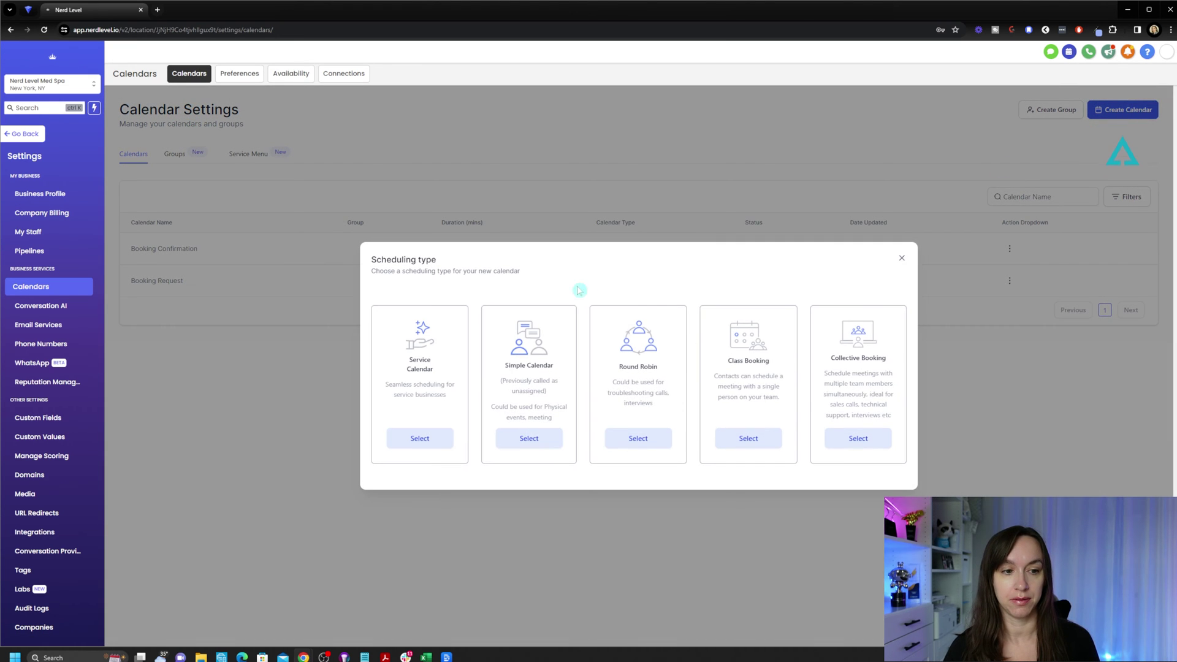
pyautogui.moveTo(407, 345); pyautogui.dragTo(448, 395)
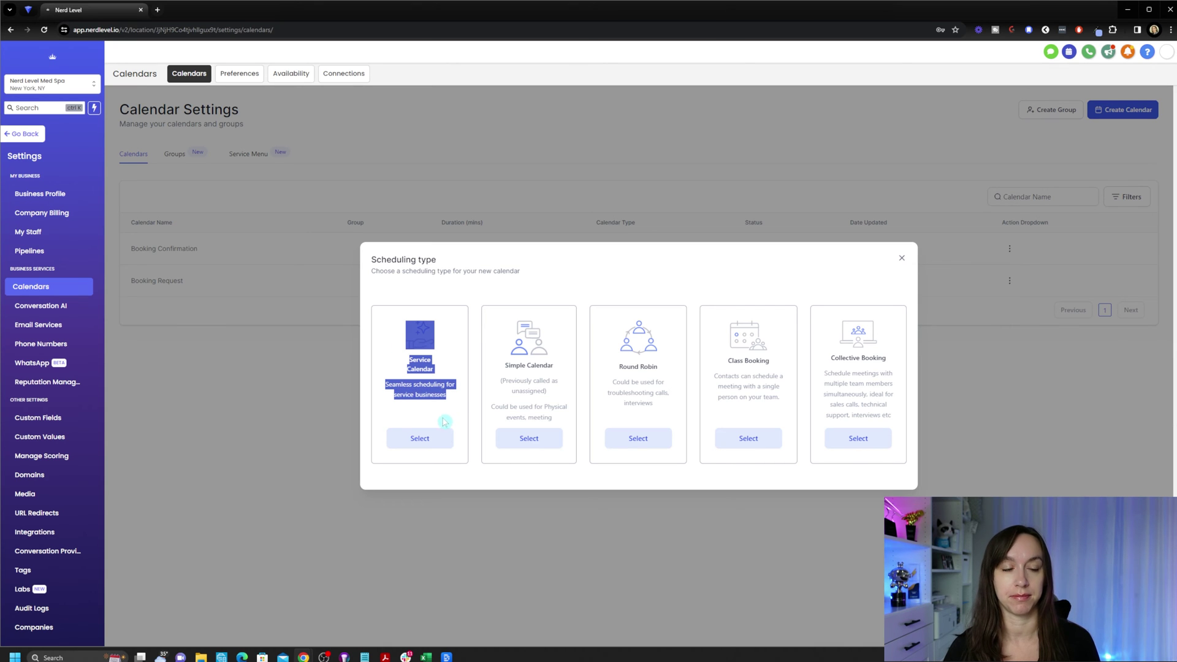
pyautogui.click(437, 442)
pyautogui.click(607, 267)
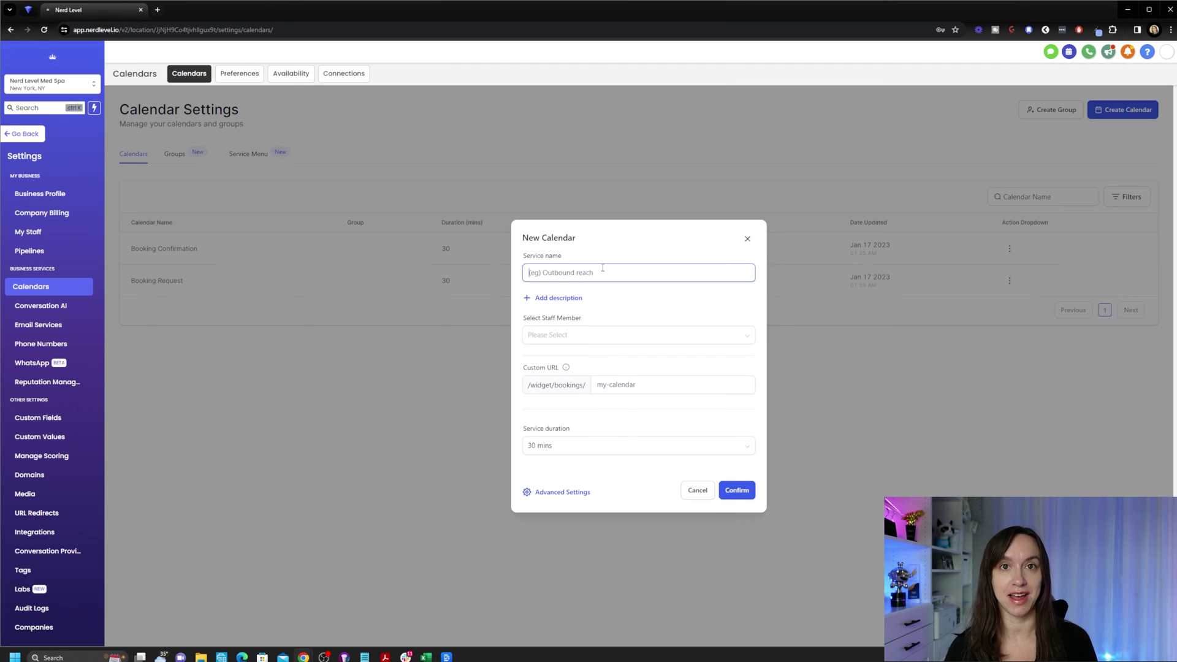
pyautogui.write('Gel')
pyautogui.click(589, 445)
pyautogui.click(544, 513)
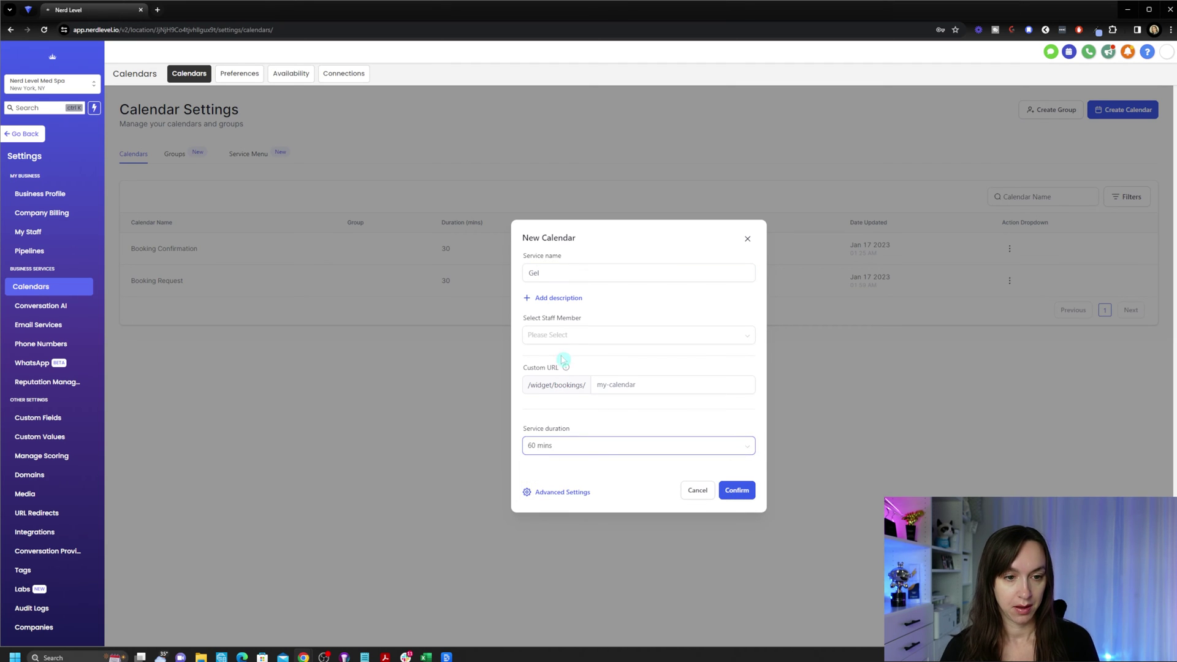
# Step: Assign the staff member, set custom URL gel567, and open Gel's Advanced Settings
pyautogui.click(565, 336)
pyautogui.click(565, 355)
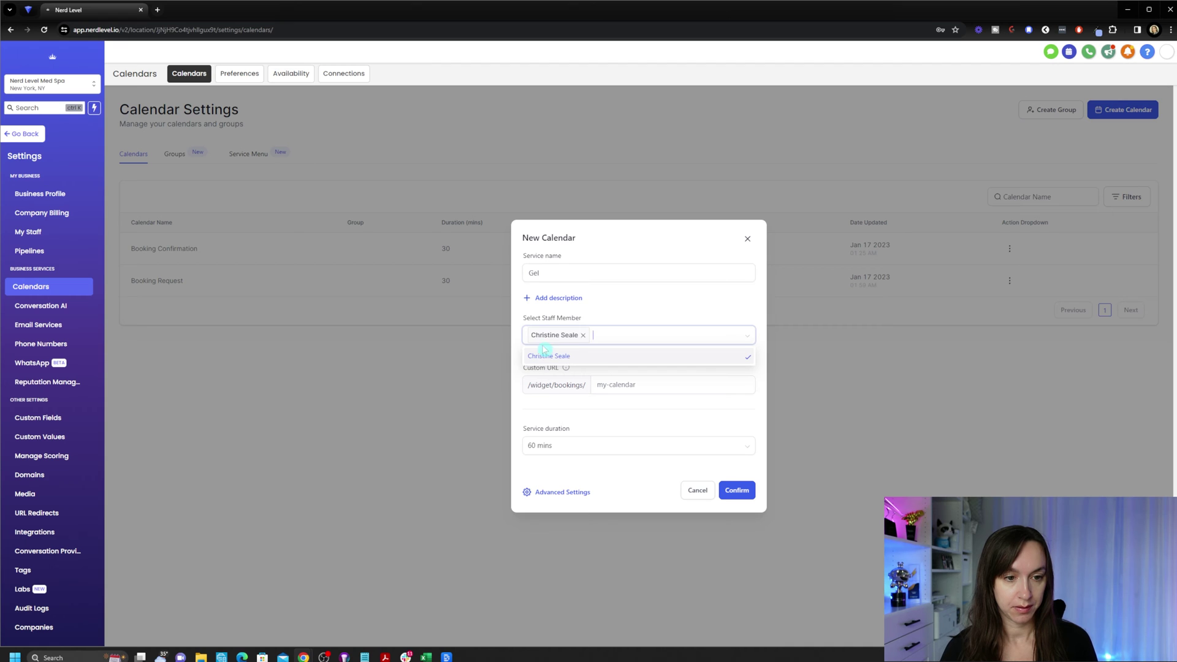
pyautogui.click(613, 314)
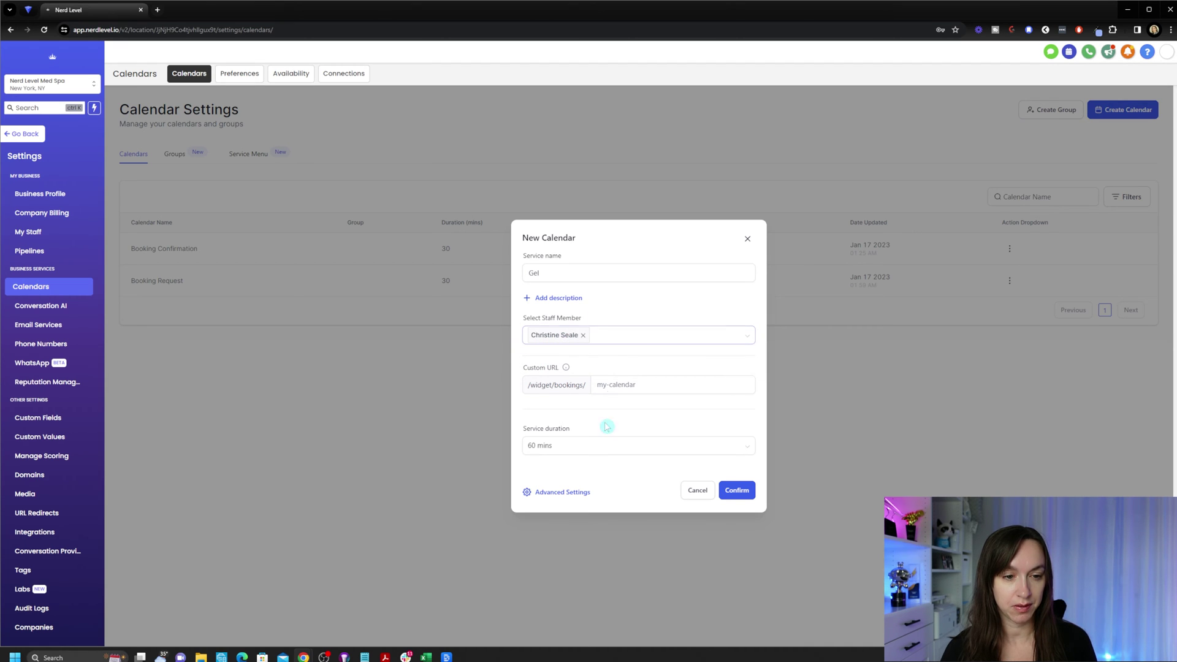
pyautogui.click(642, 386)
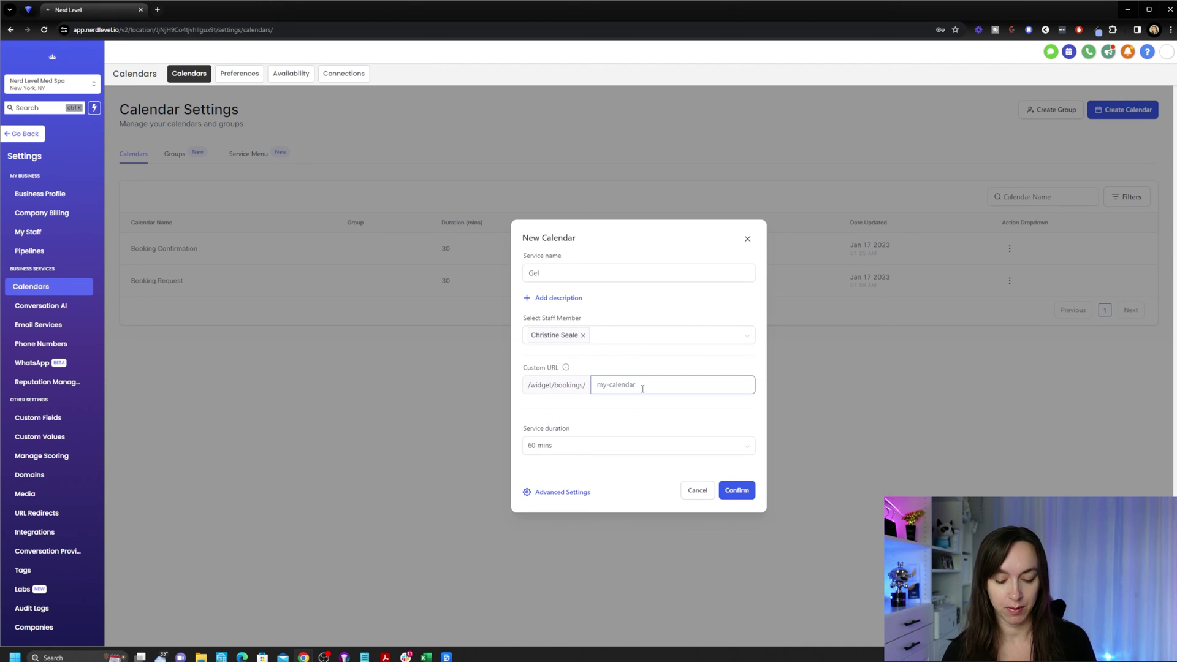
pyautogui.write('gel567')
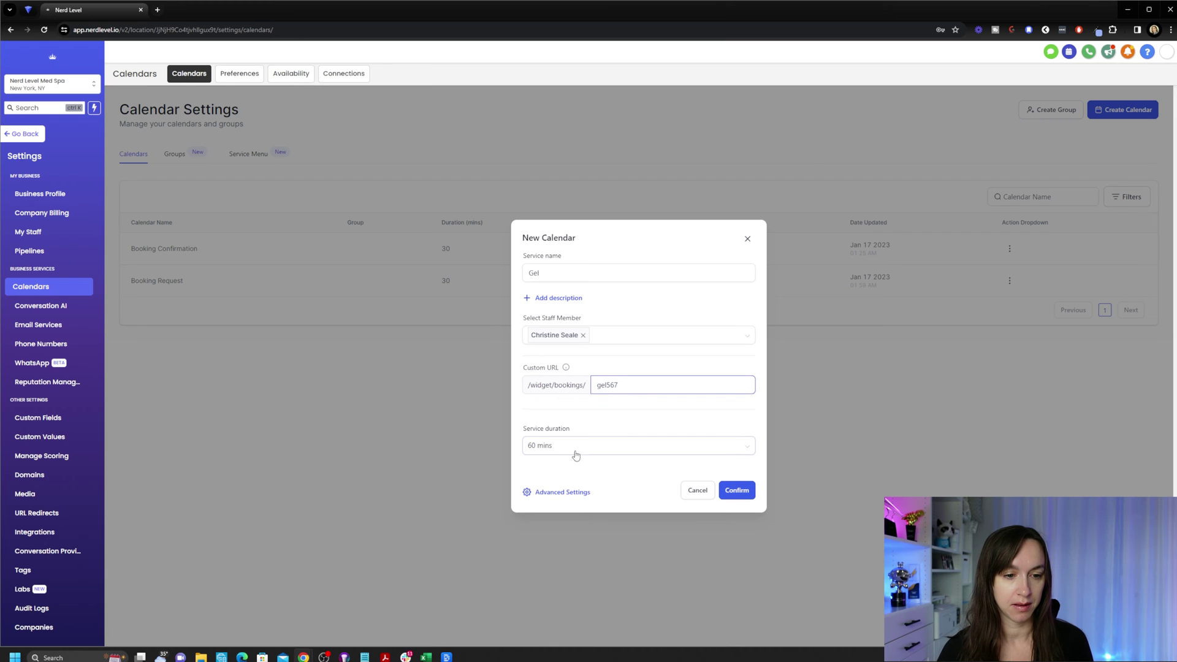
pyautogui.click(578, 493)
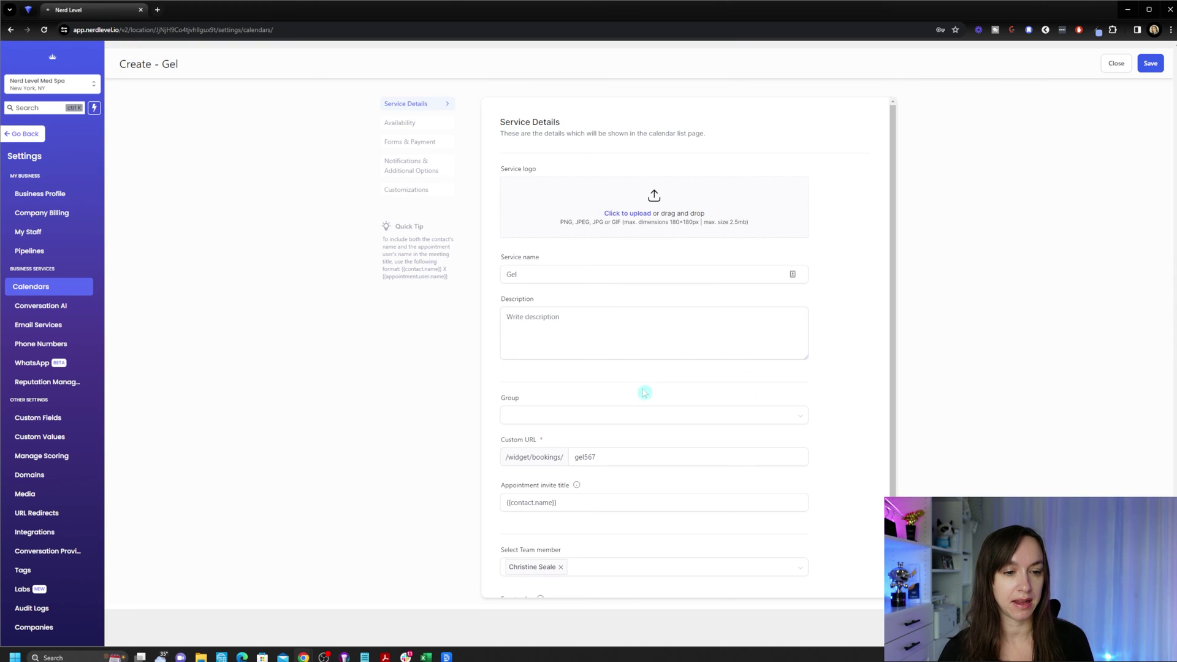
# Step: Put the Gel service in the Nails group
pyautogui.click(607, 415)
pyautogui.click(578, 440)
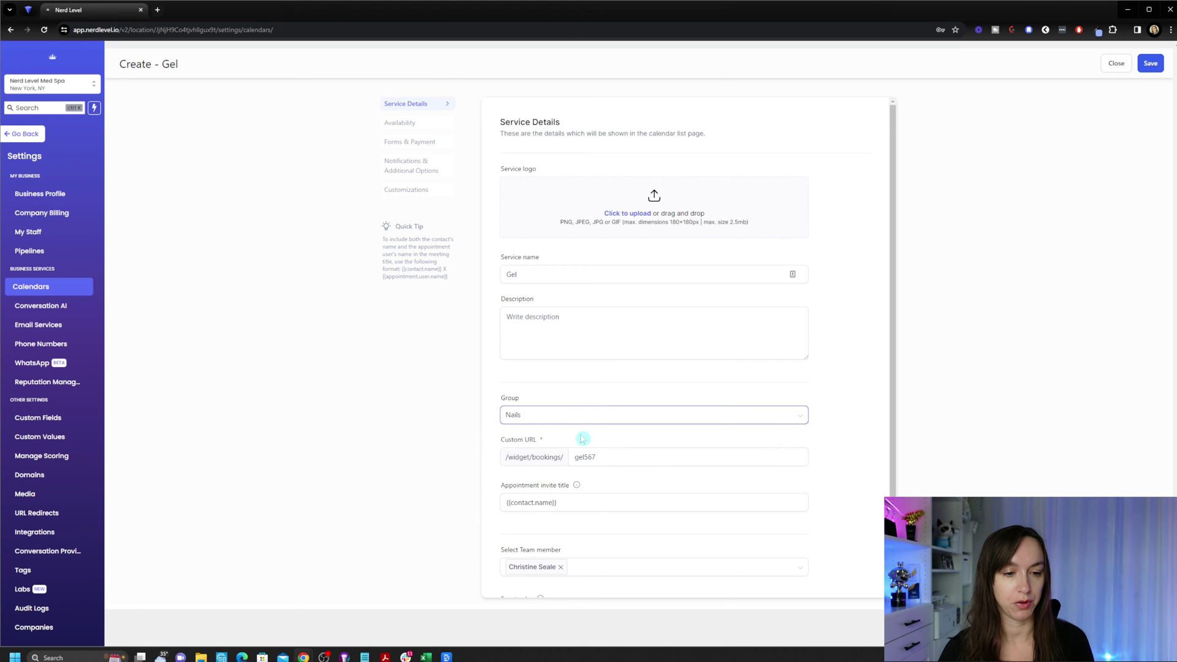
pyautogui.scroll(-1, 582, 438)
pyautogui.scroll(1, 649, 425)
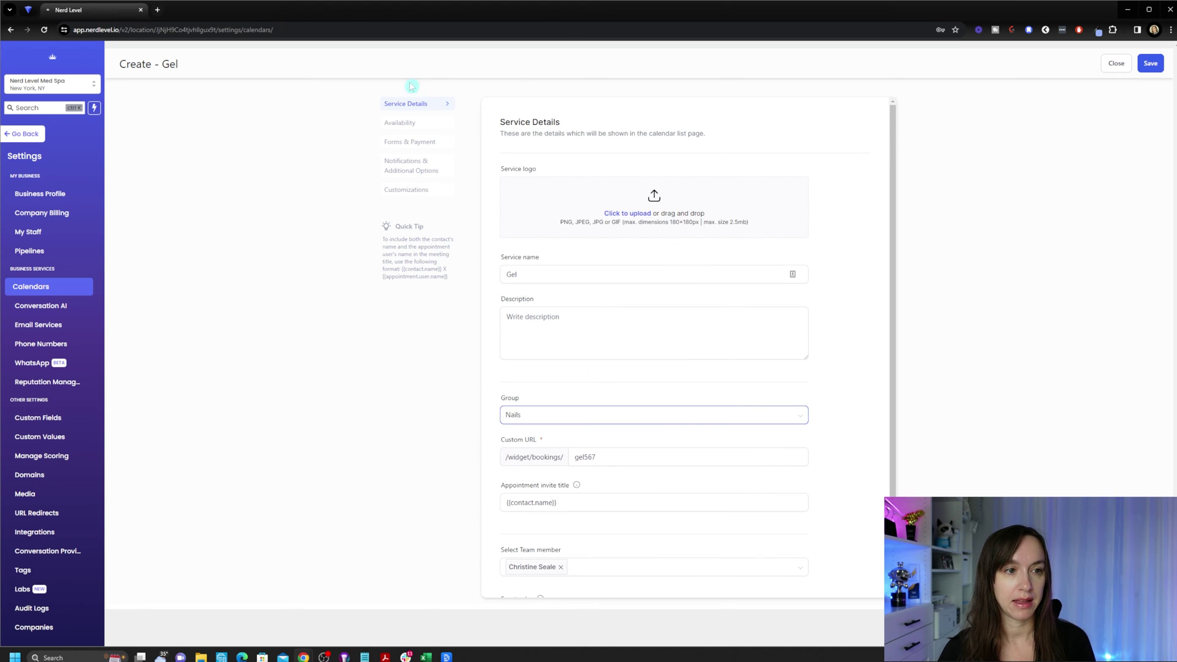
# Step: Review Gel's Availability, Forms & Payment, Notifications and Customizations settings, then save it
pyautogui.click(398, 123)
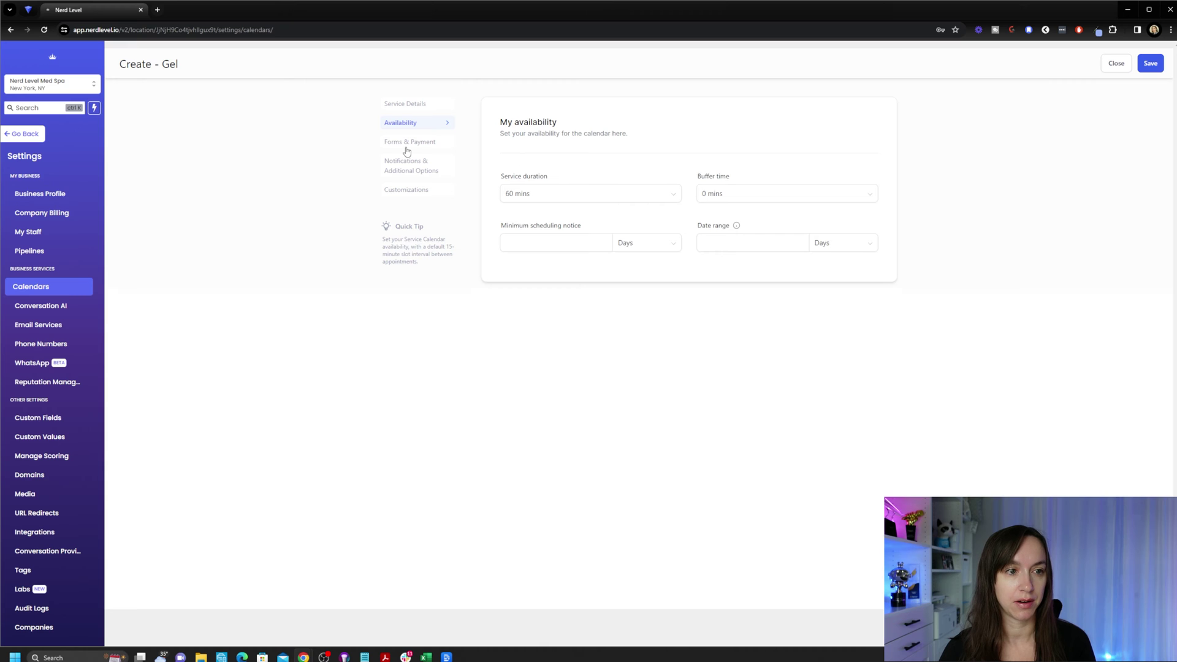
pyautogui.click(406, 148)
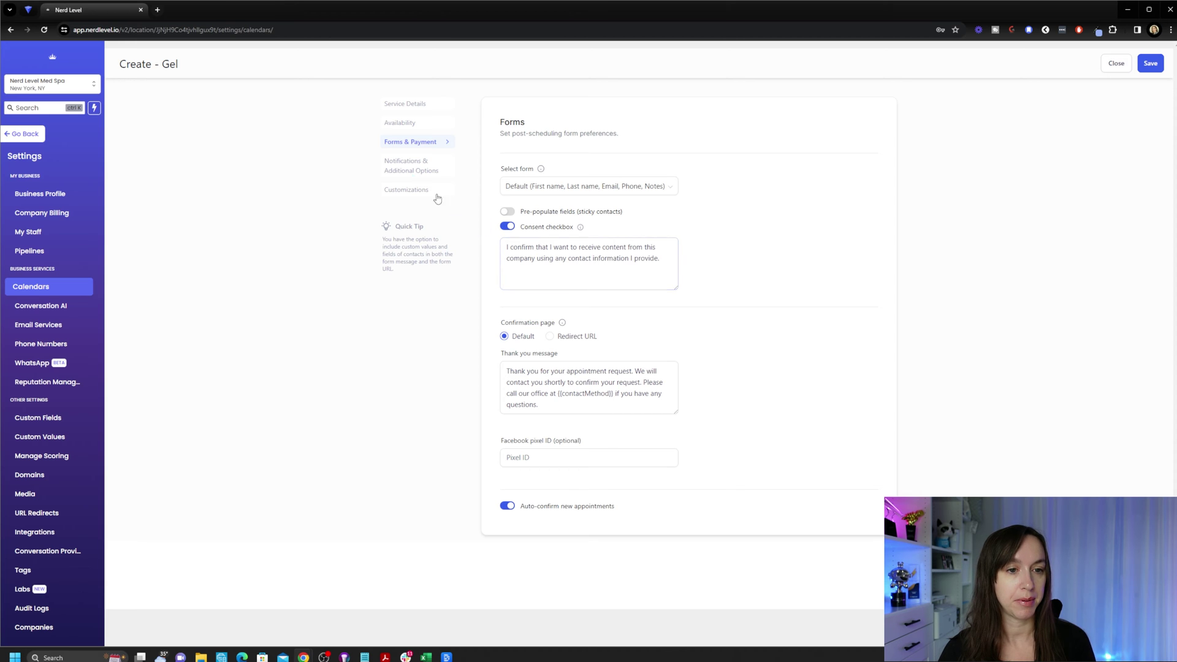
pyautogui.click(401, 167)
pyautogui.click(428, 191)
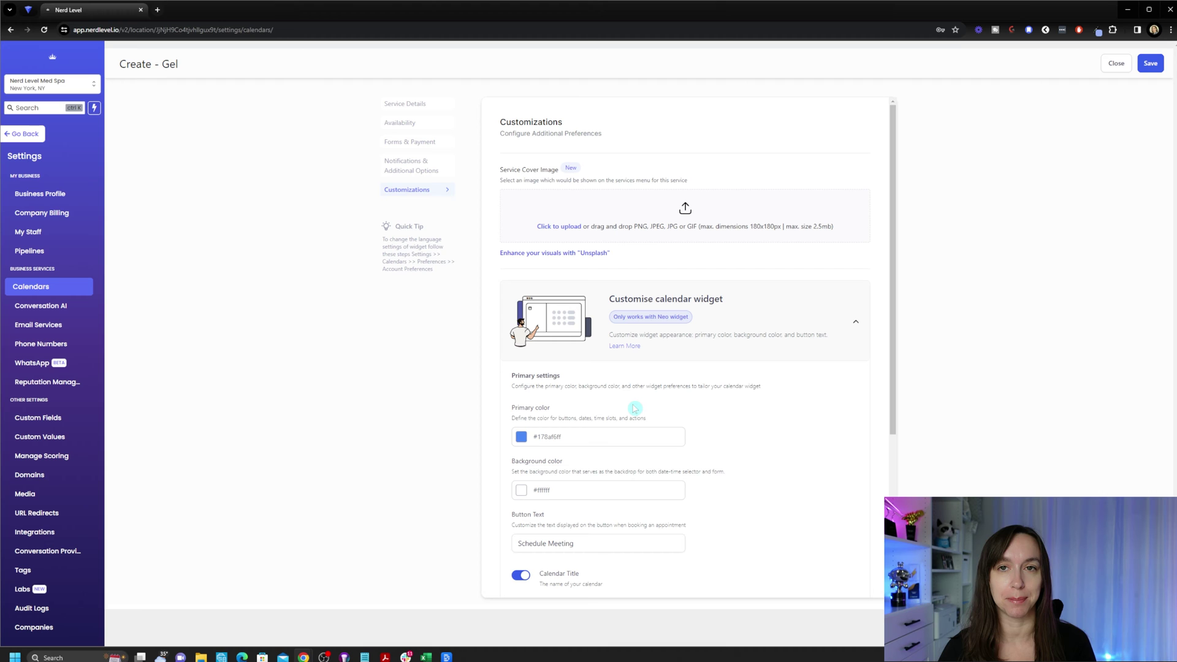
pyautogui.click(1145, 64)
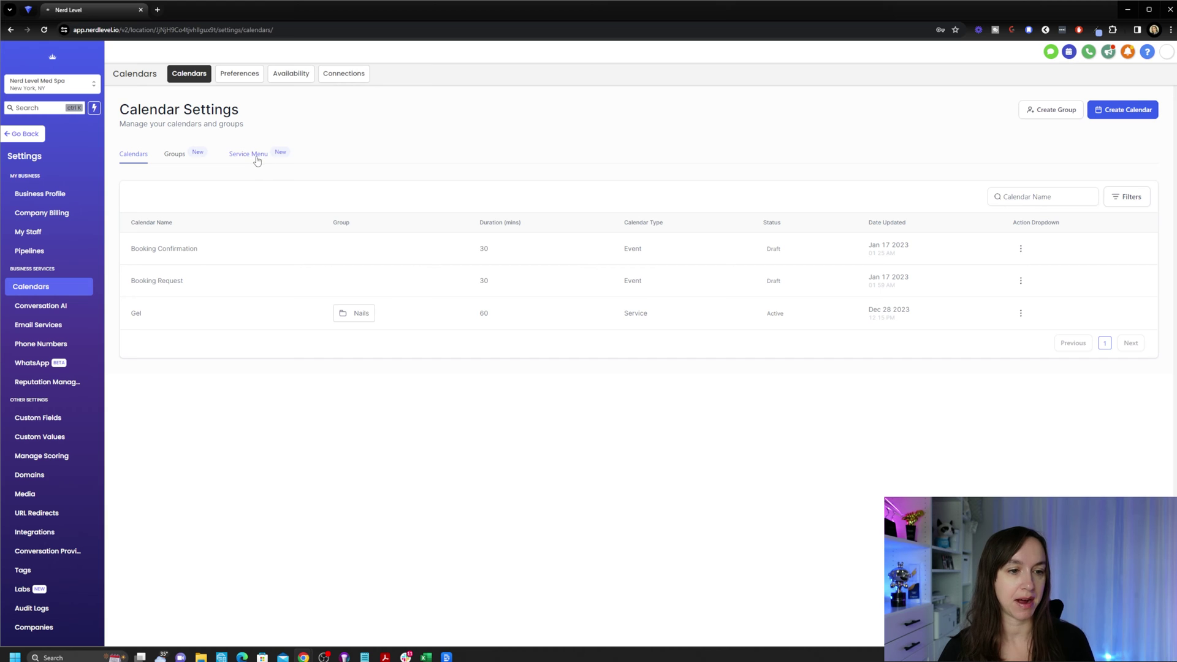
# Step: Create Hair cut, Acrylic, Facial and Color service calendars in their Hair, Nails and Skin groups
pyautogui.doubleClick(636, 313)
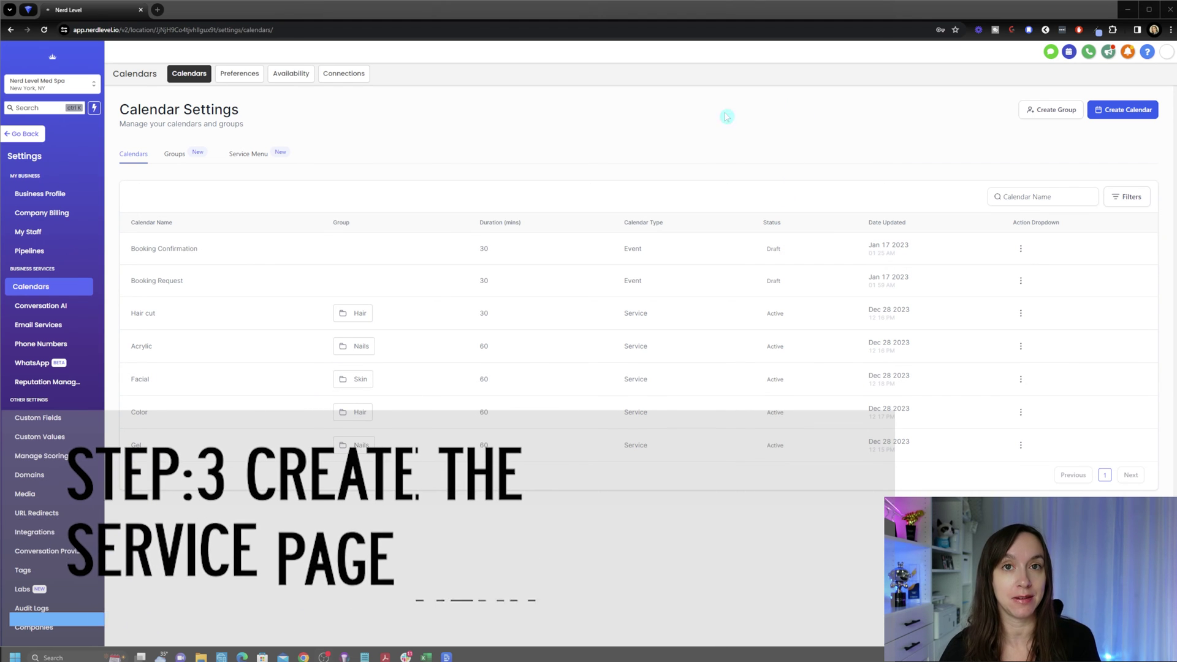
# Step: Create and save a new service menu named Hair Care
pyautogui.click(261, 158)
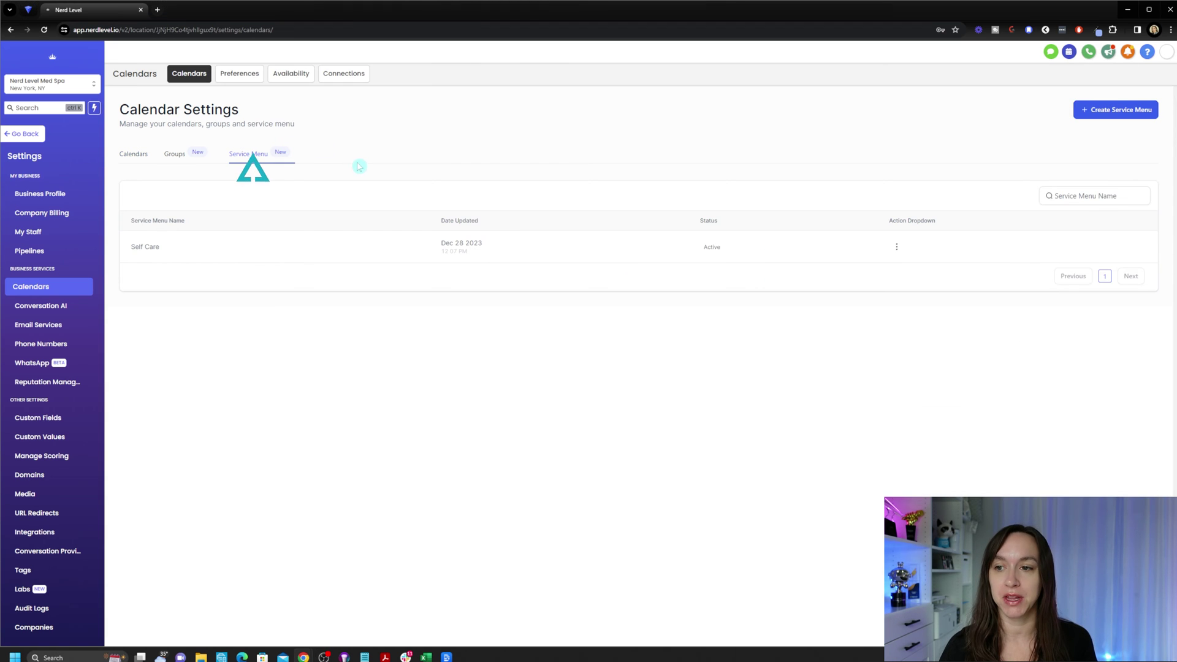
pyautogui.click(1128, 111)
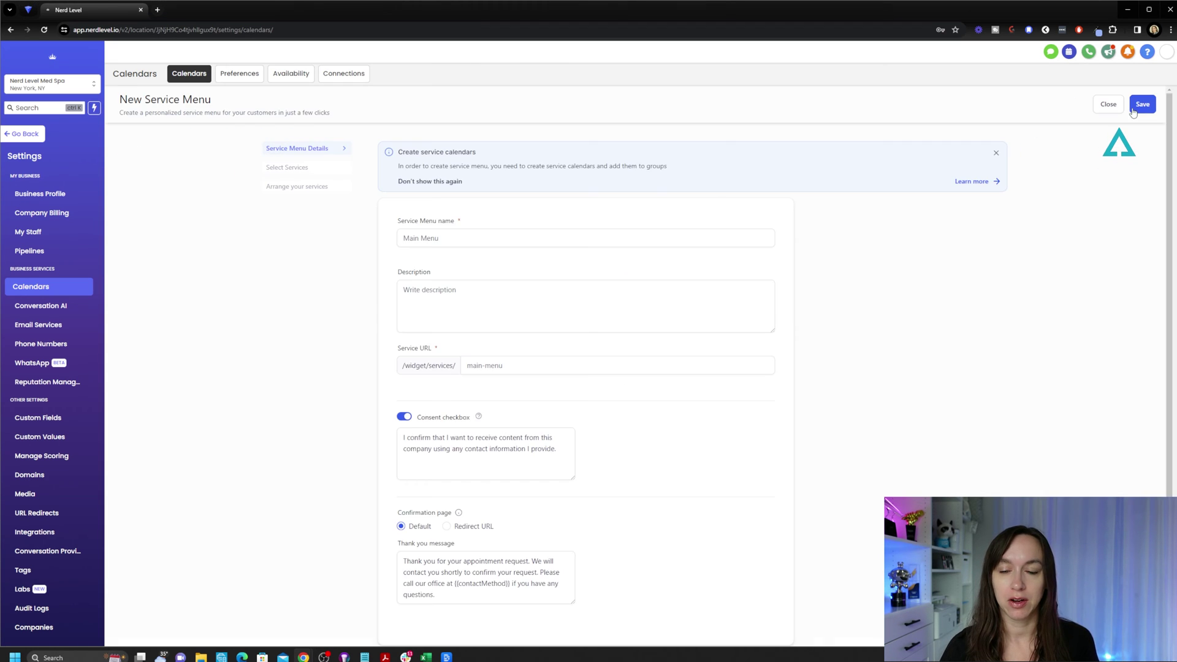
pyautogui.click(478, 238)
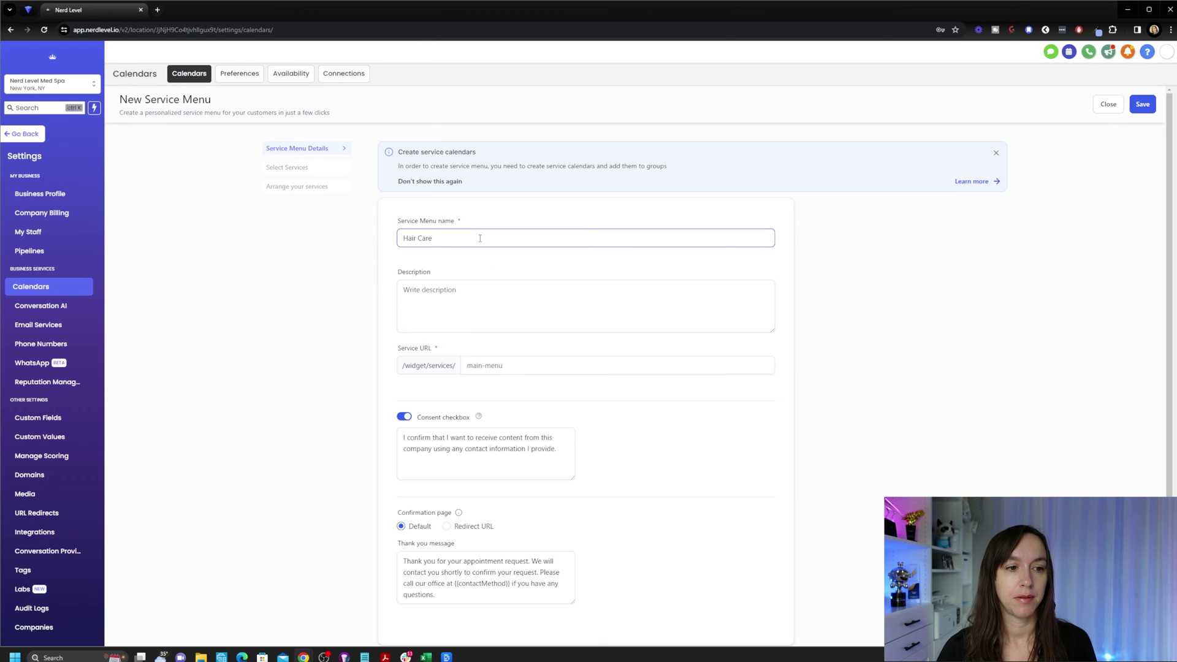
pyautogui.click(490, 364)
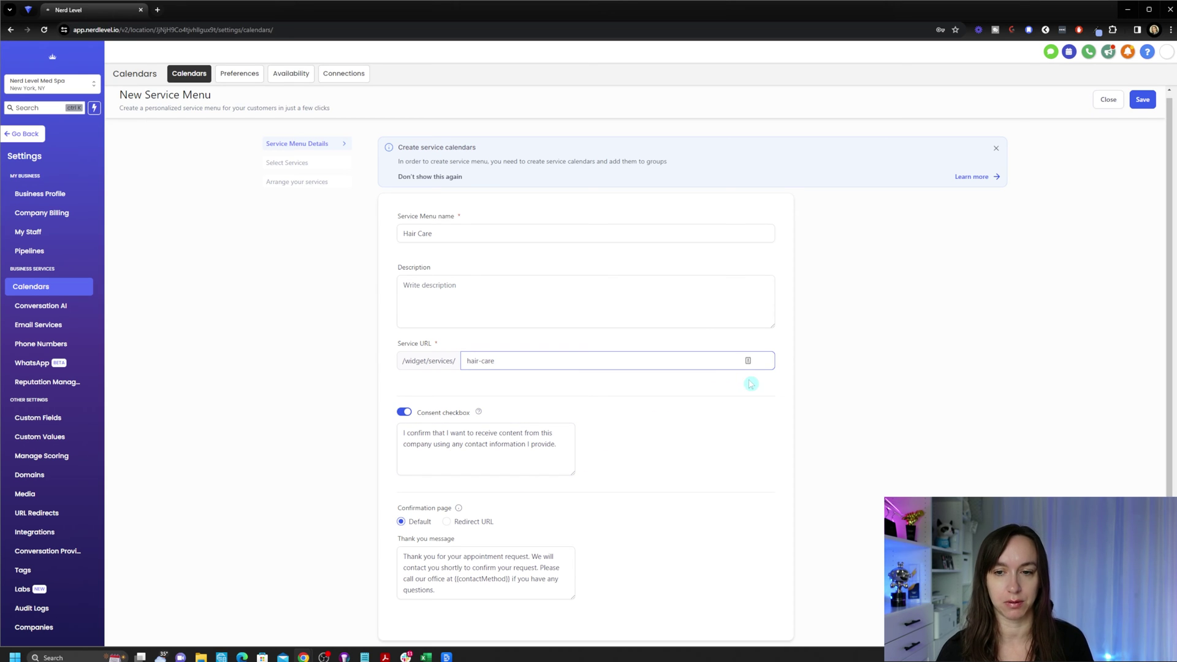
pyautogui.click(1140, 99)
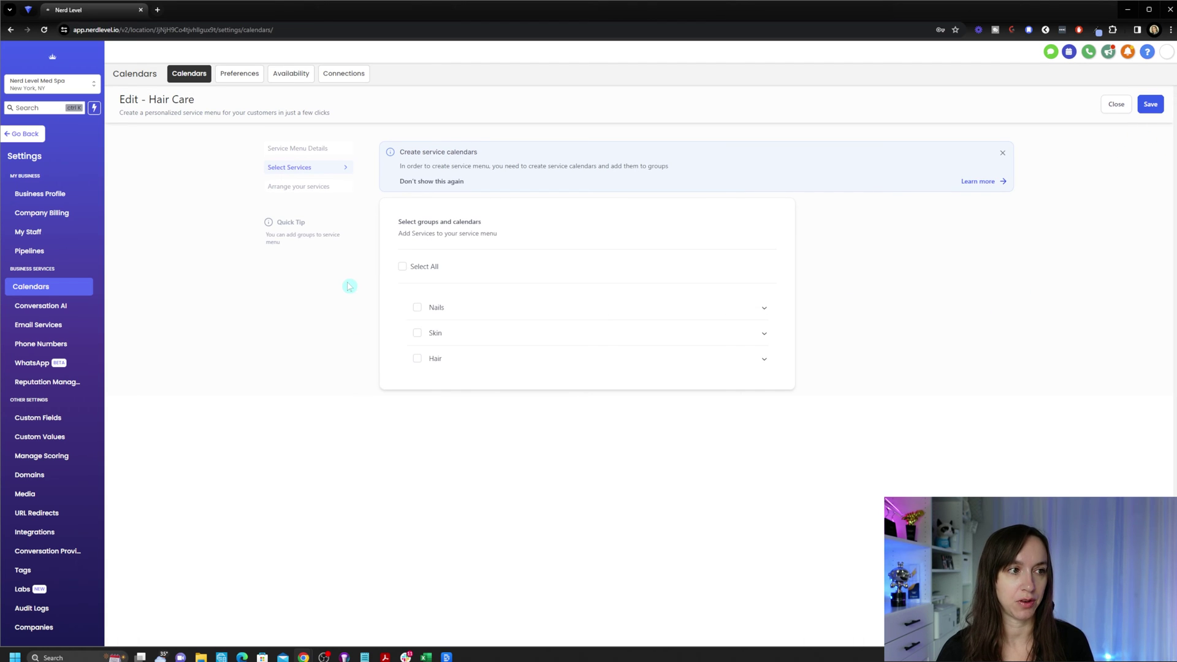
# Step: Add the Hair group, with Hair cut and Color, to Hair Care and save
pyautogui.moveTo(150, 99); pyautogui.dragTo(222, 108)
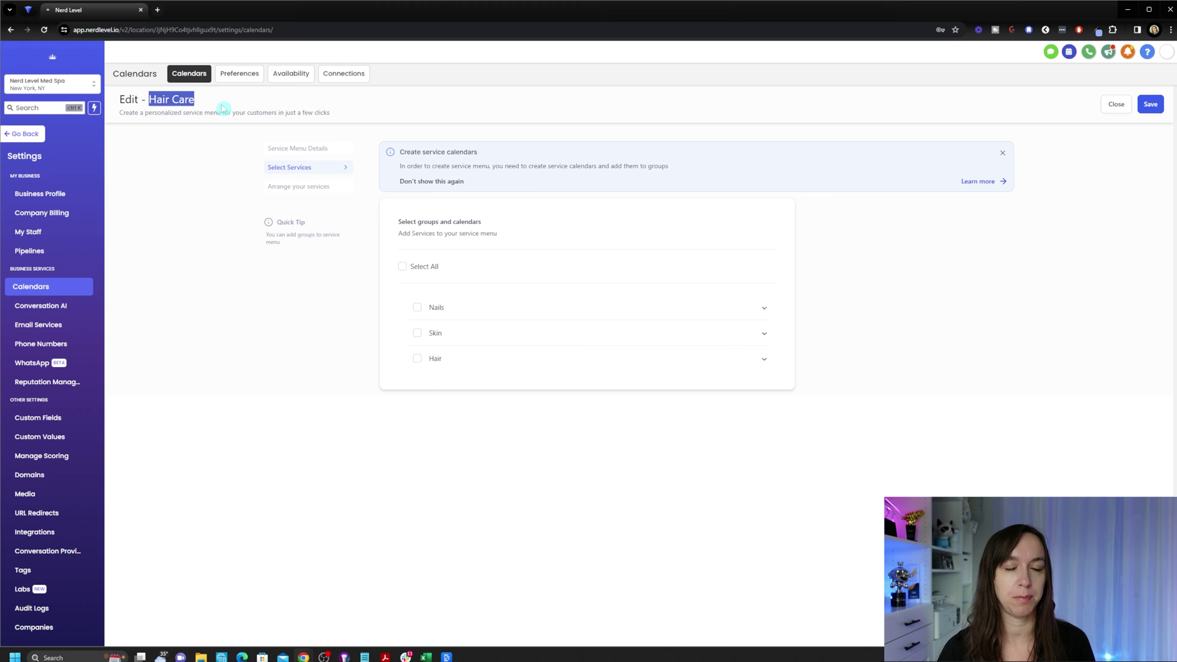
pyautogui.click(417, 359)
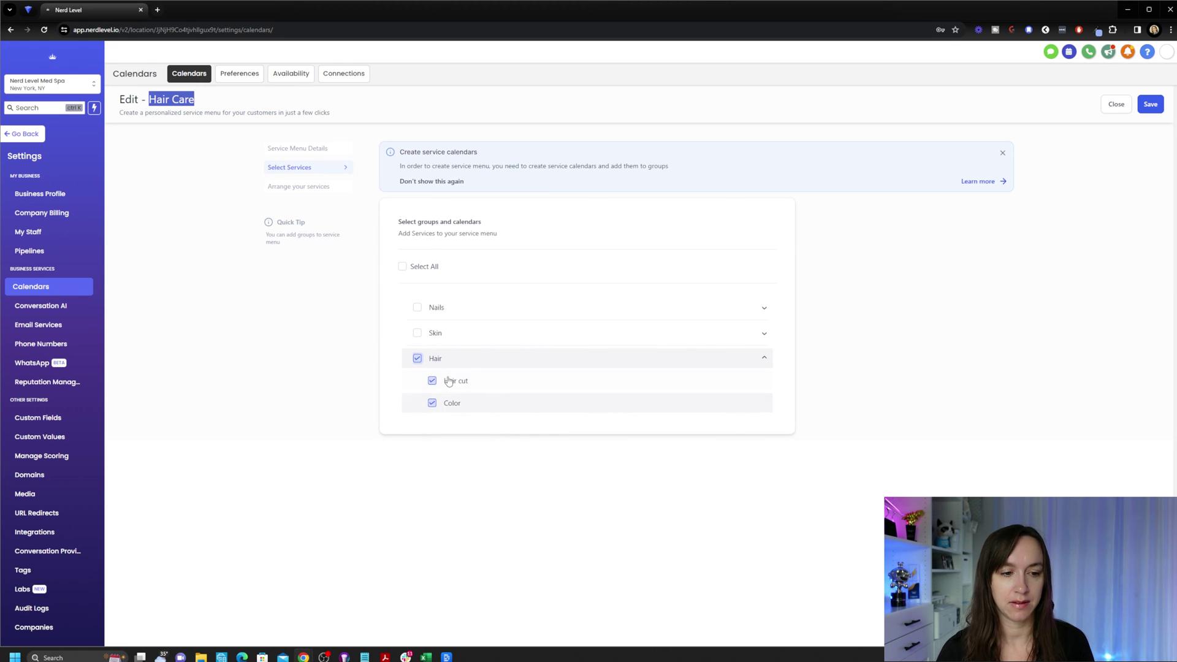
pyautogui.click(1151, 103)
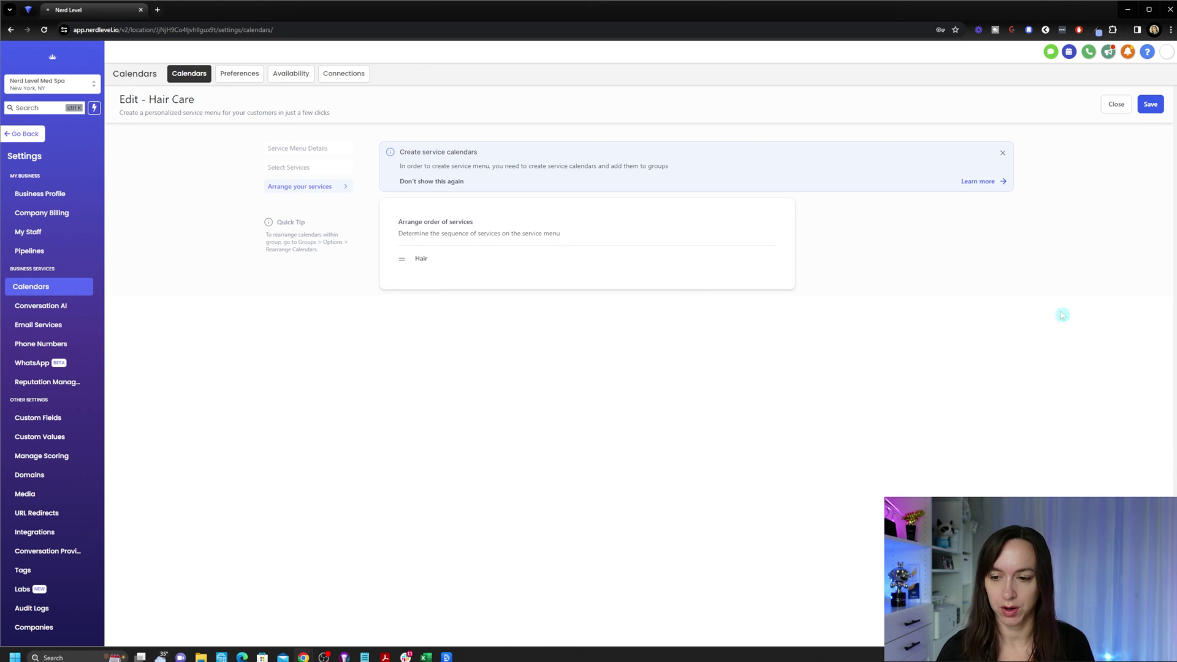
pyautogui.click(1140, 103)
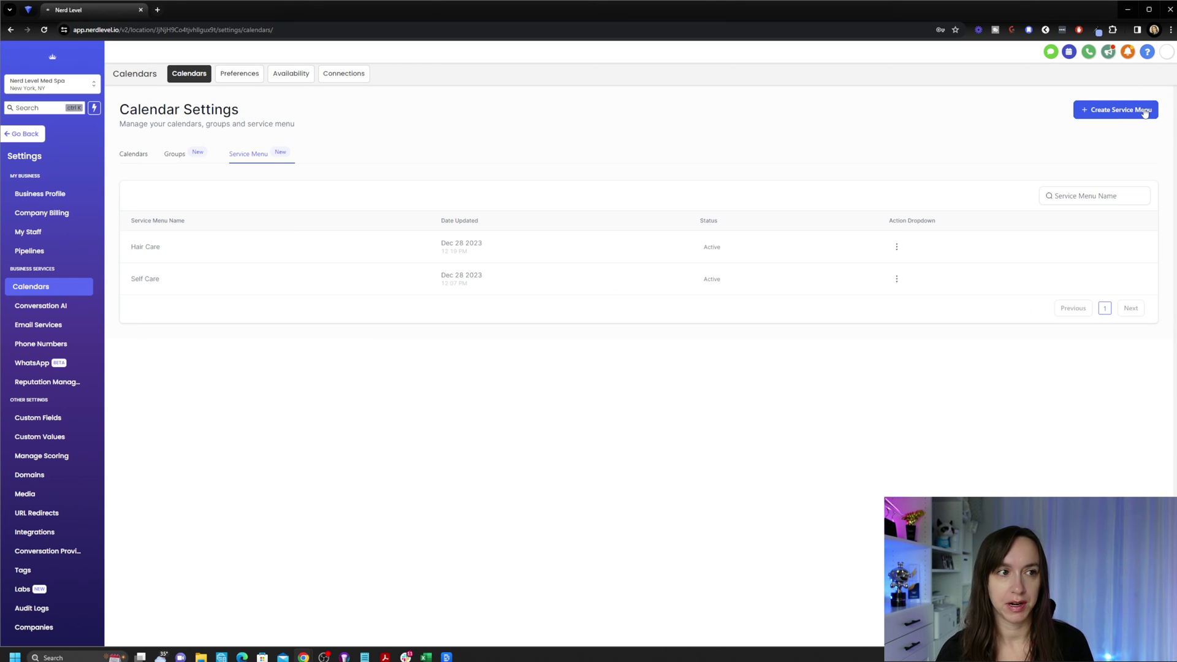
# Step: Create a Nails service menu containing the Nails group's Acrylic and Gel
pyautogui.click(1143, 109)
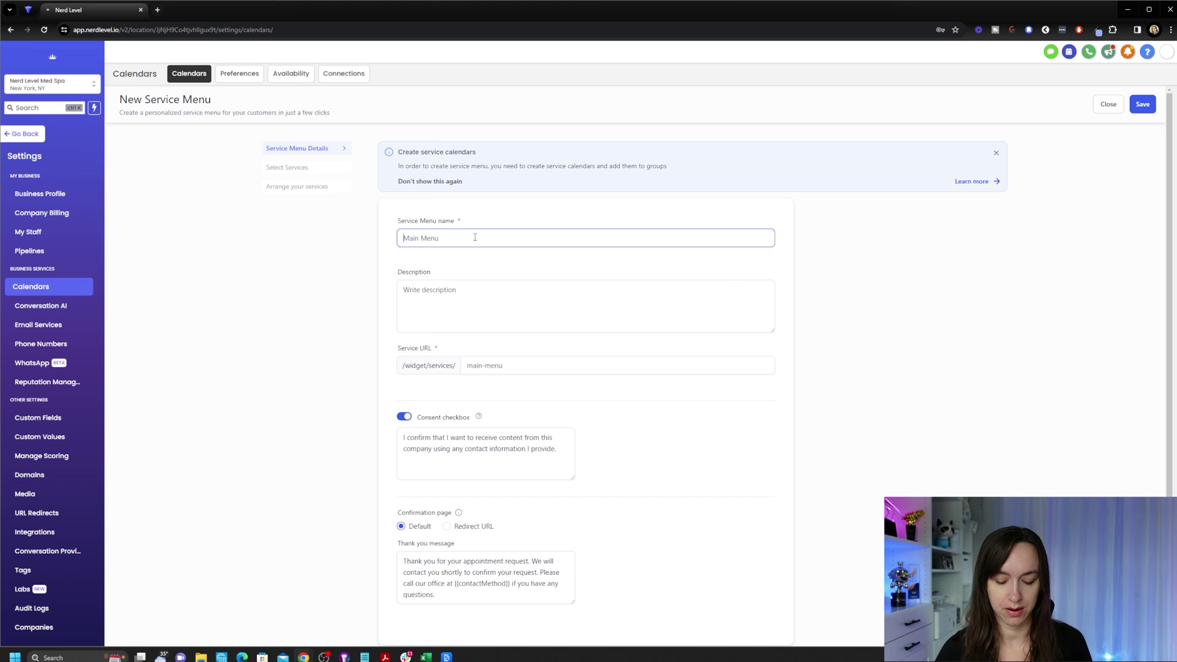
pyautogui.click(1141, 103)
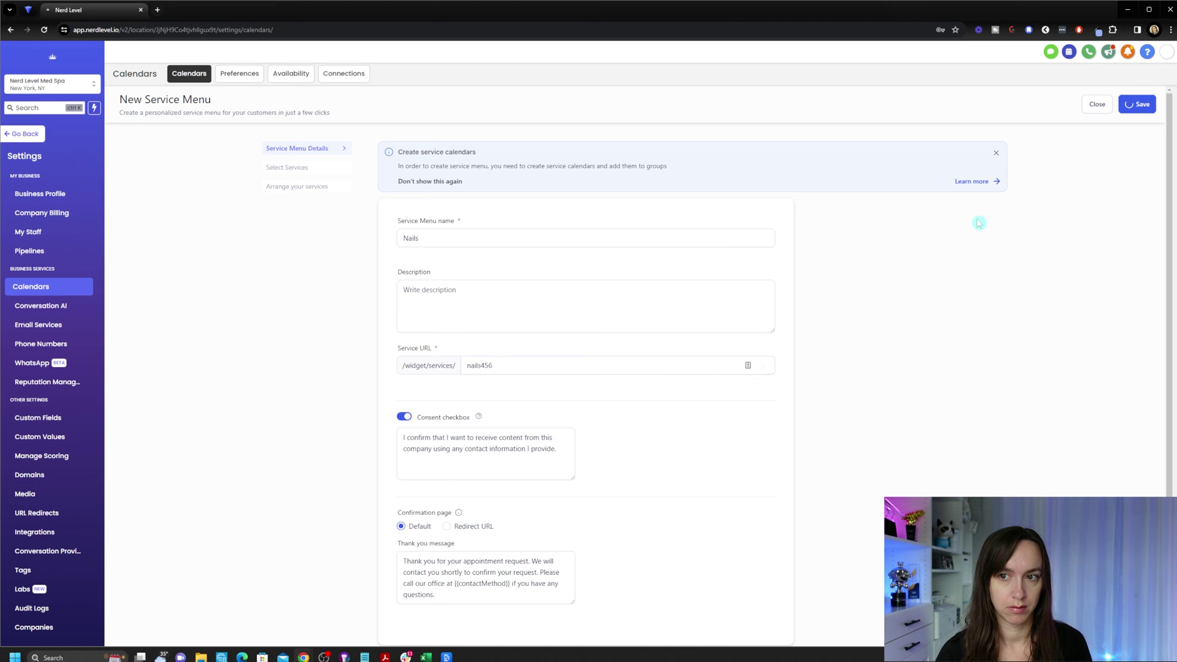
pyautogui.click(417, 307)
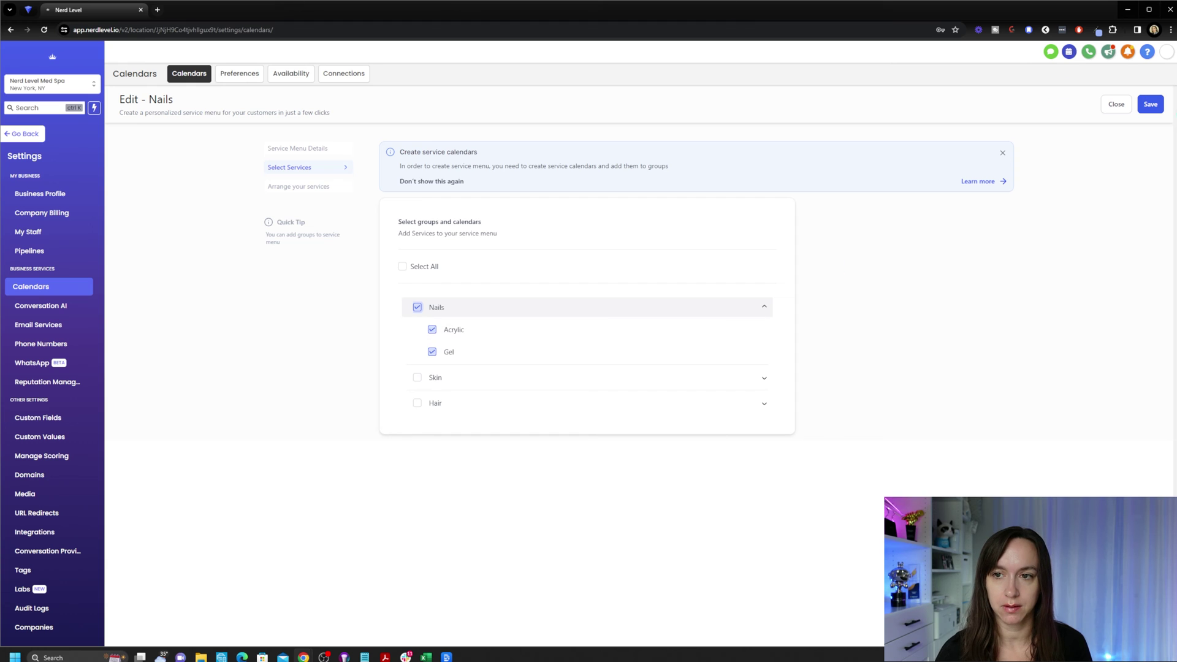
pyautogui.click(1156, 109)
# Step: Edit the Self Care menu to include the Skin group with Facial, and save
pyautogui.click(894, 311)
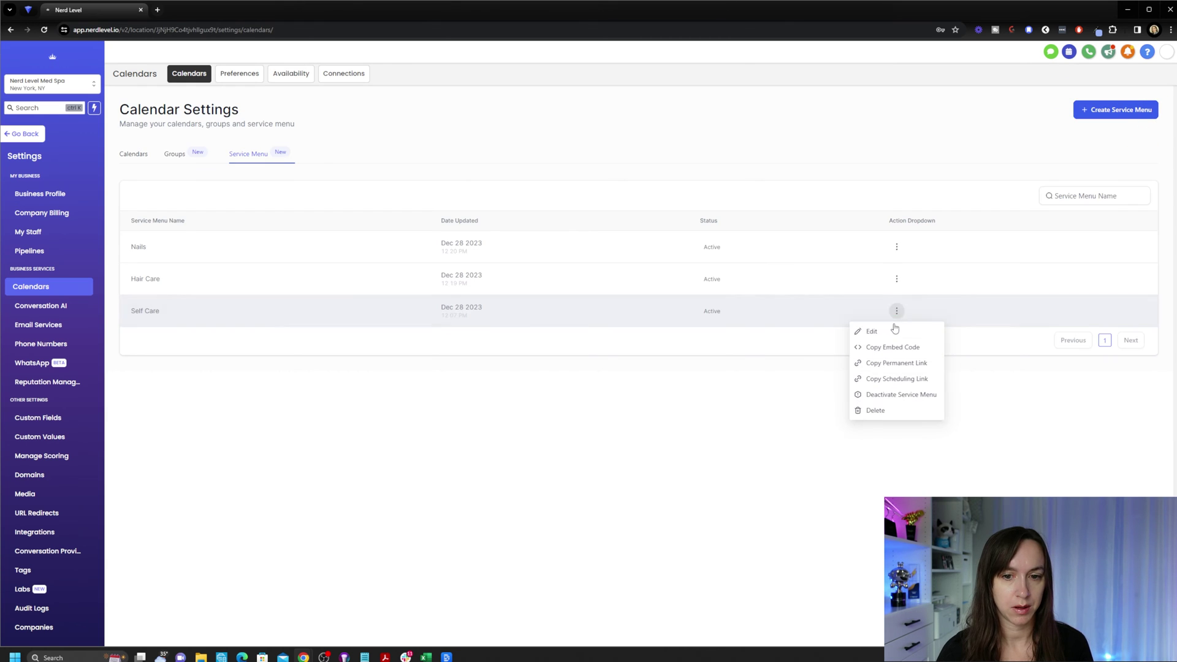
pyautogui.click(890, 330)
pyautogui.click(311, 131)
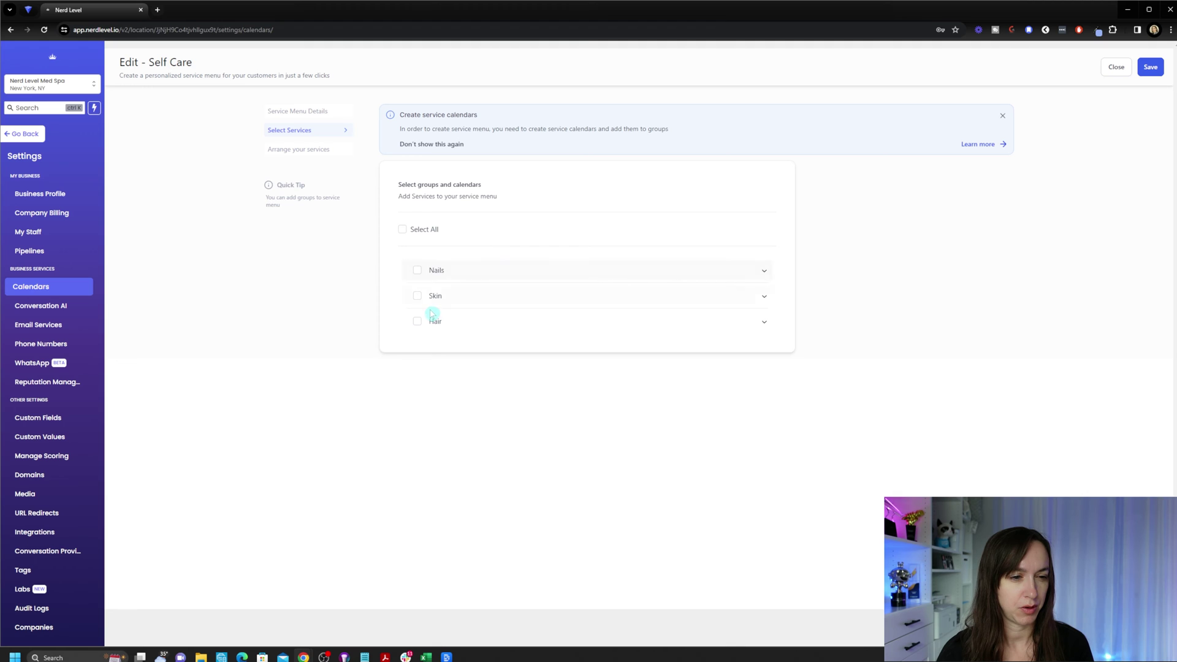
pyautogui.click(417, 296)
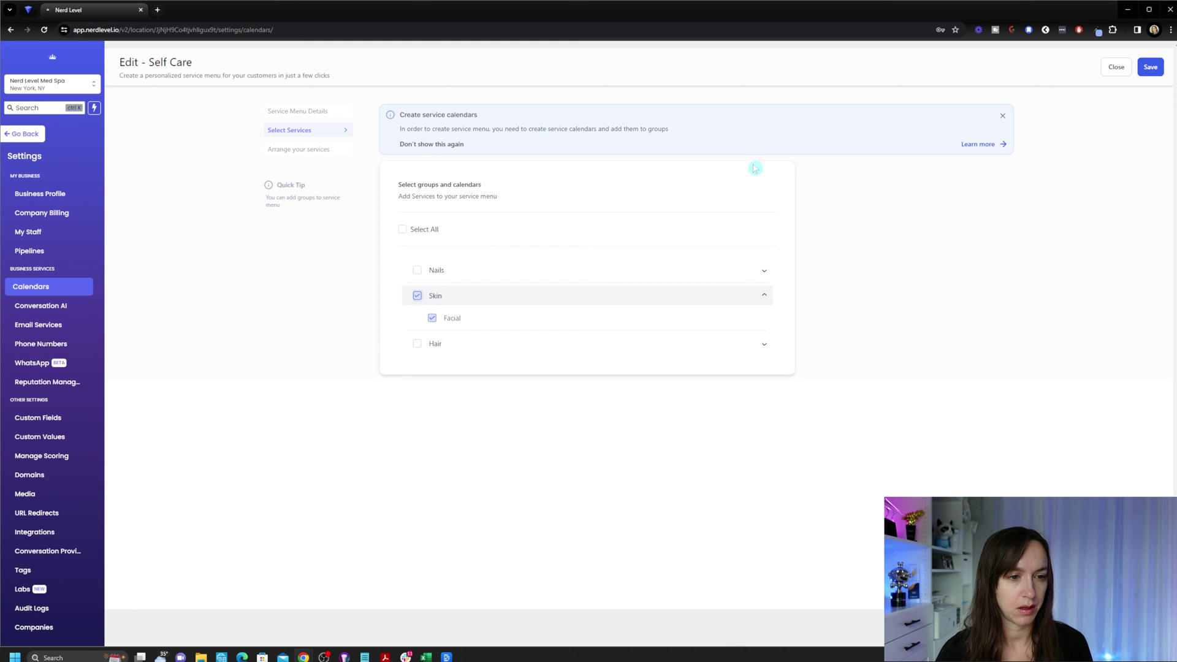
pyautogui.click(1149, 68)
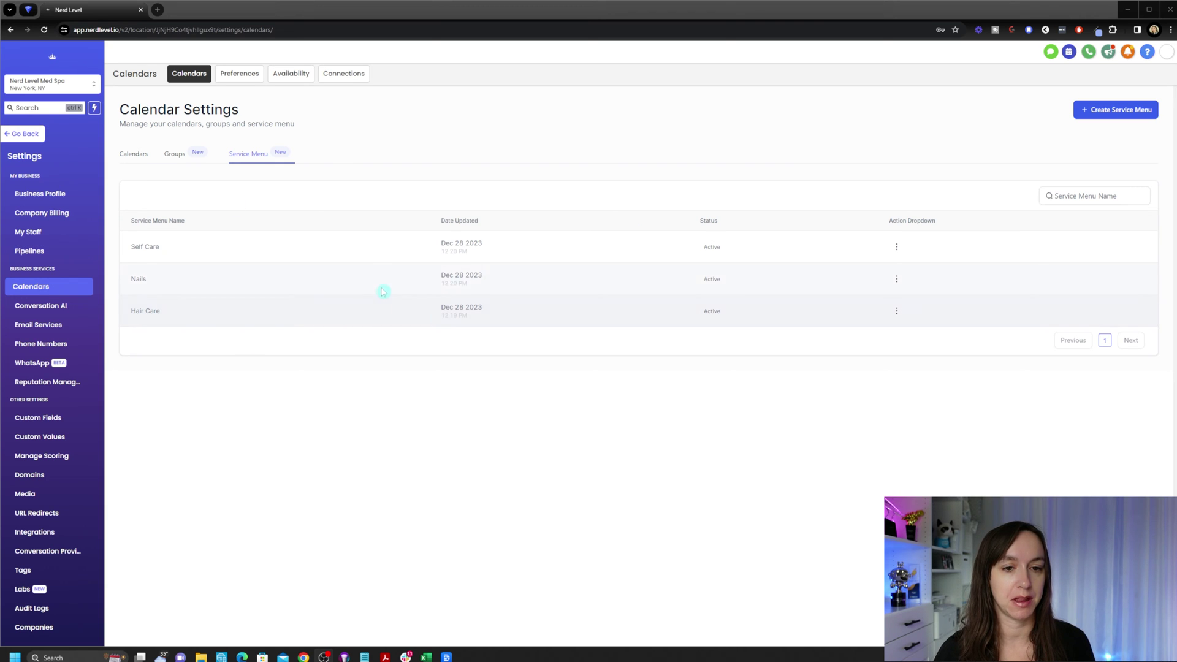
# Step: Show the Nails, Skin and Hair groups list and open the Nails group's action menu
pyautogui.click(177, 155)
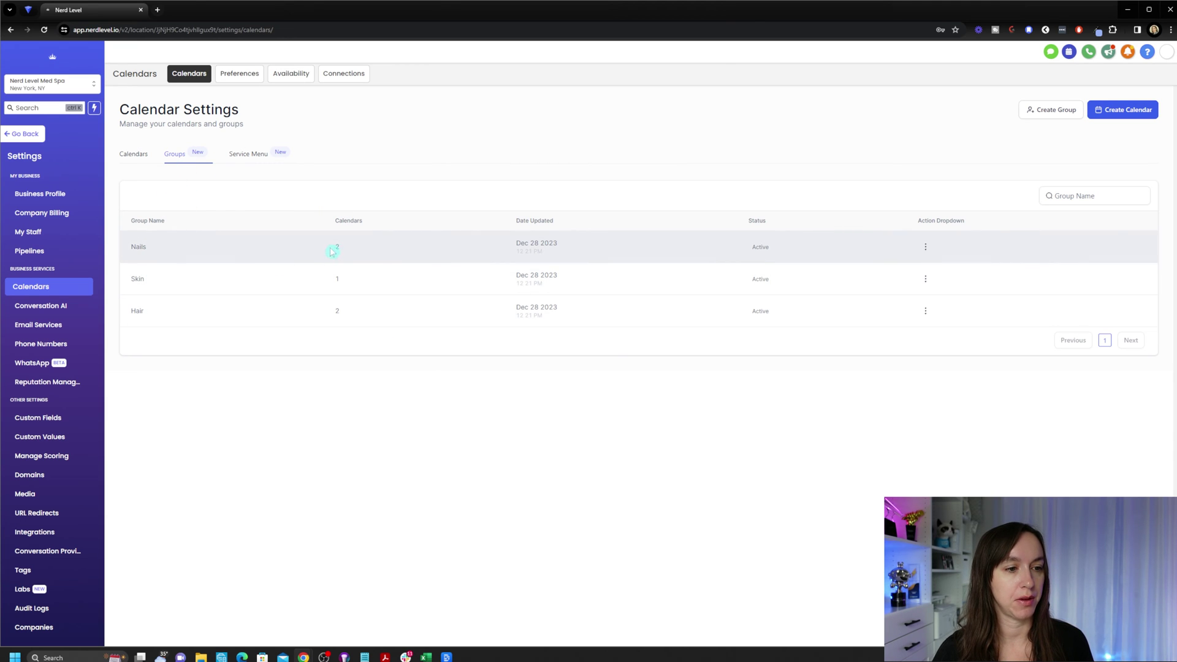
pyautogui.click(924, 247)
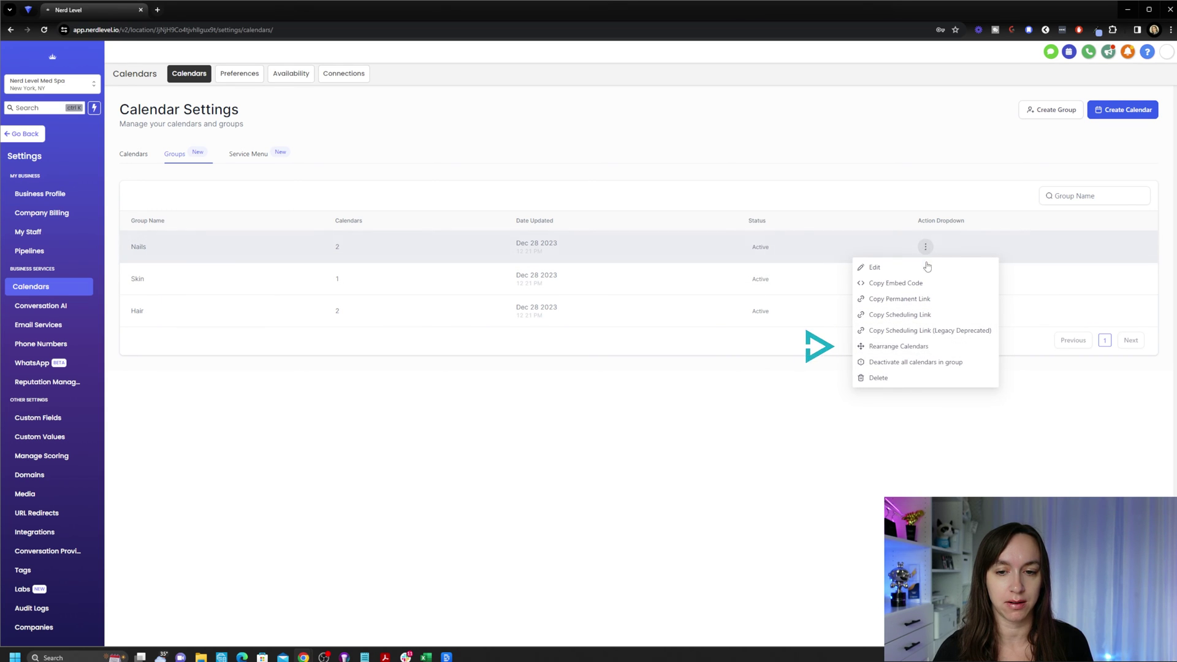
# Step: Rearrange the Acrylic and Gel calendars within the Nails group and save the order
pyautogui.click(894, 346)
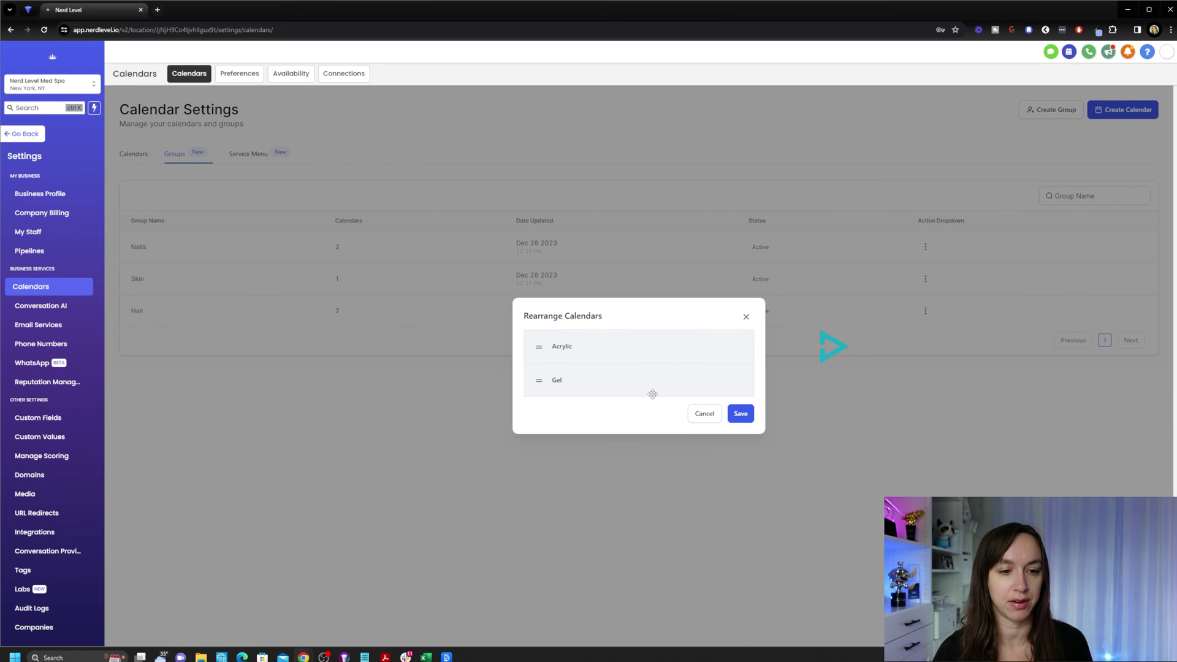
pyautogui.moveTo(538, 381); pyautogui.dragTo(539, 353)
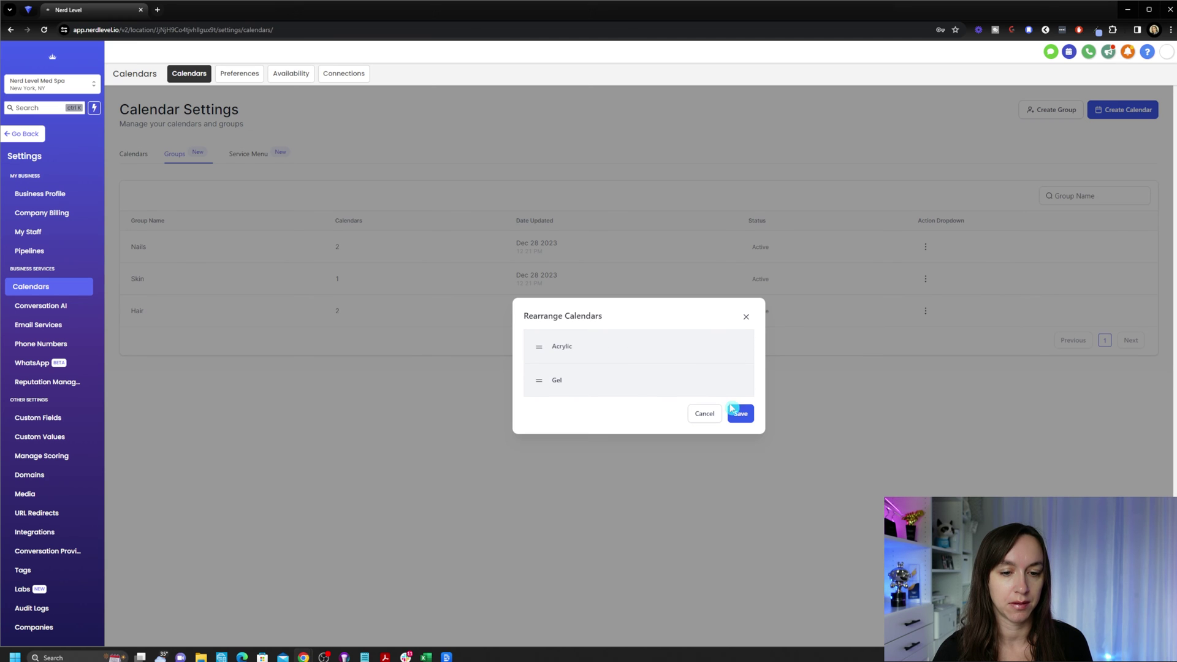
pyautogui.click(733, 410)
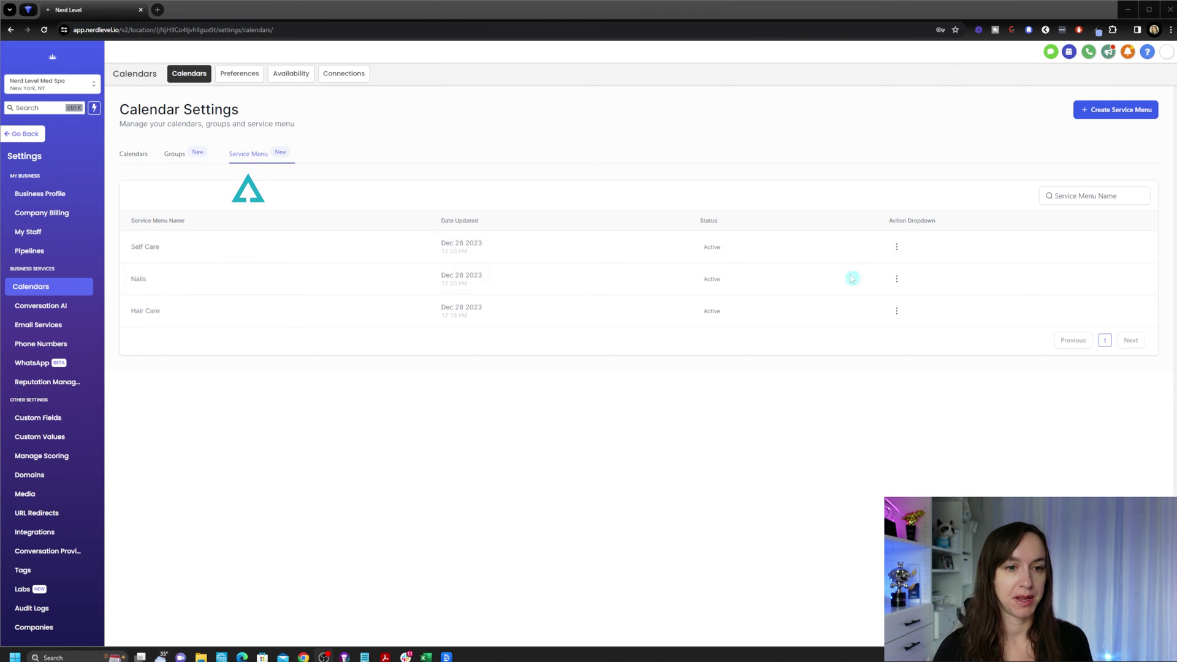
# Step: Copy the Self Care menu's booking link and load it in a new browser tab
pyautogui.click(897, 248)
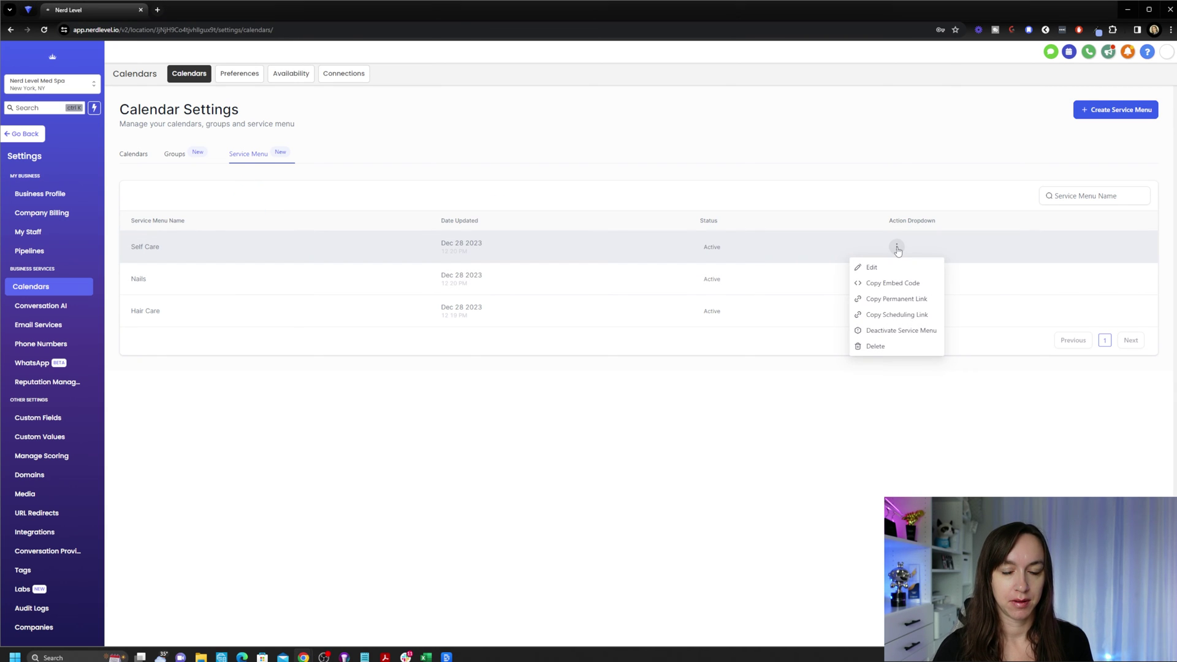
pyautogui.click(906, 314)
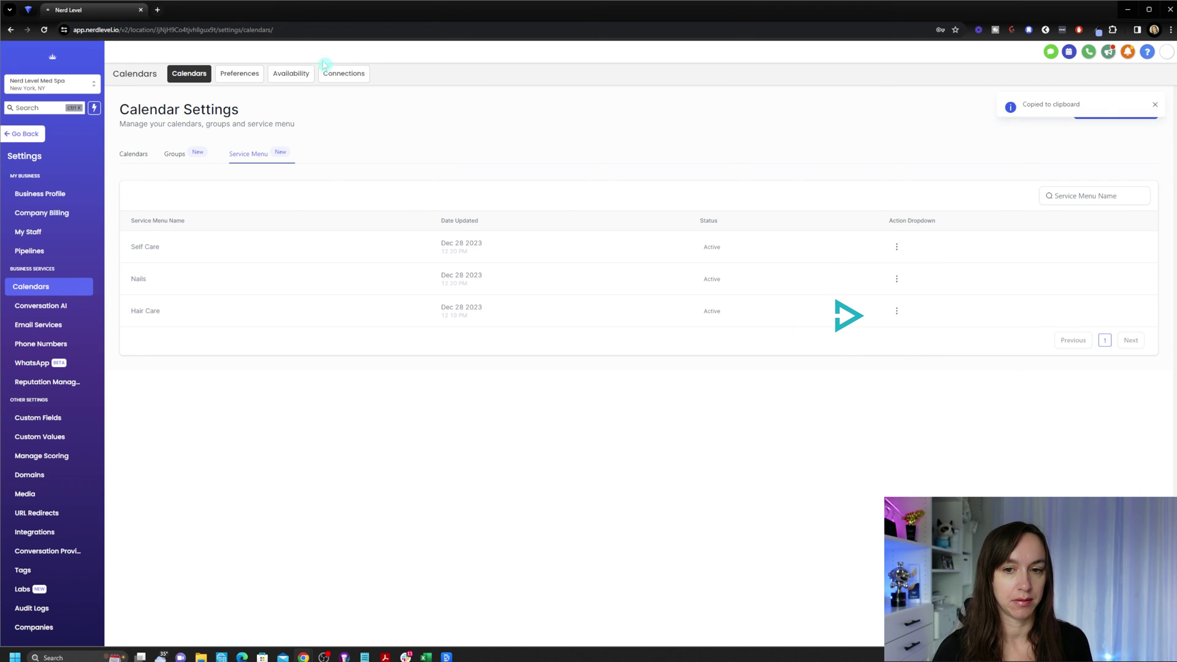
pyautogui.hotkey('ctrl', 't')
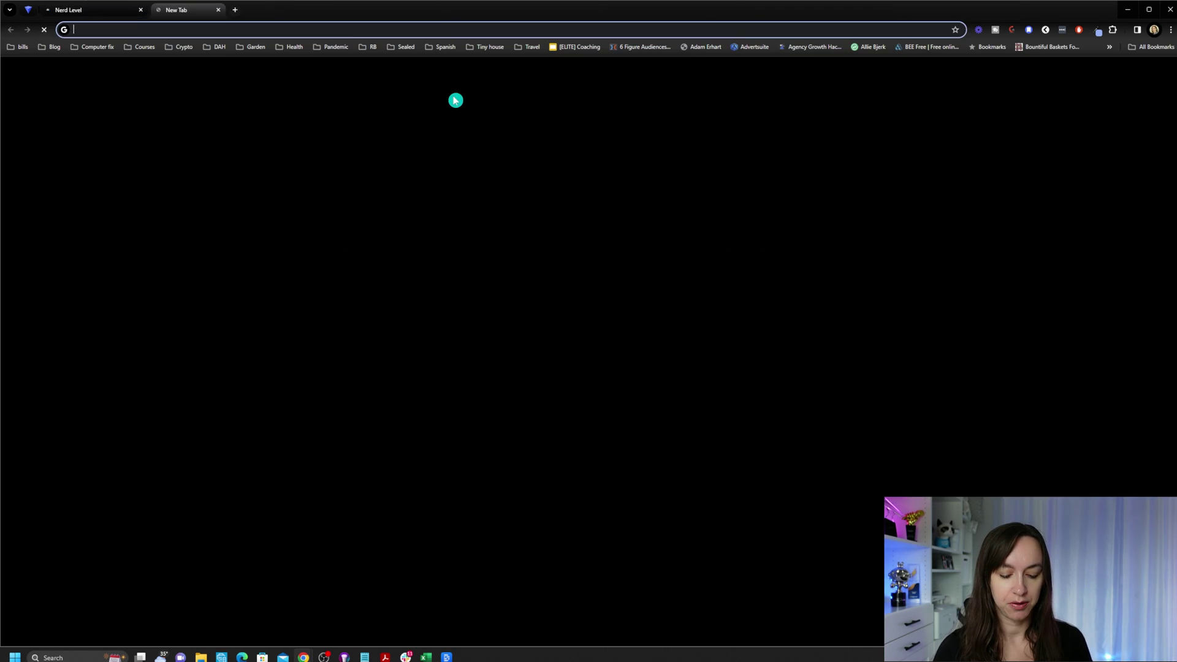
pyautogui.hotkey('ctrl', 'v')
pyautogui.press('Return')
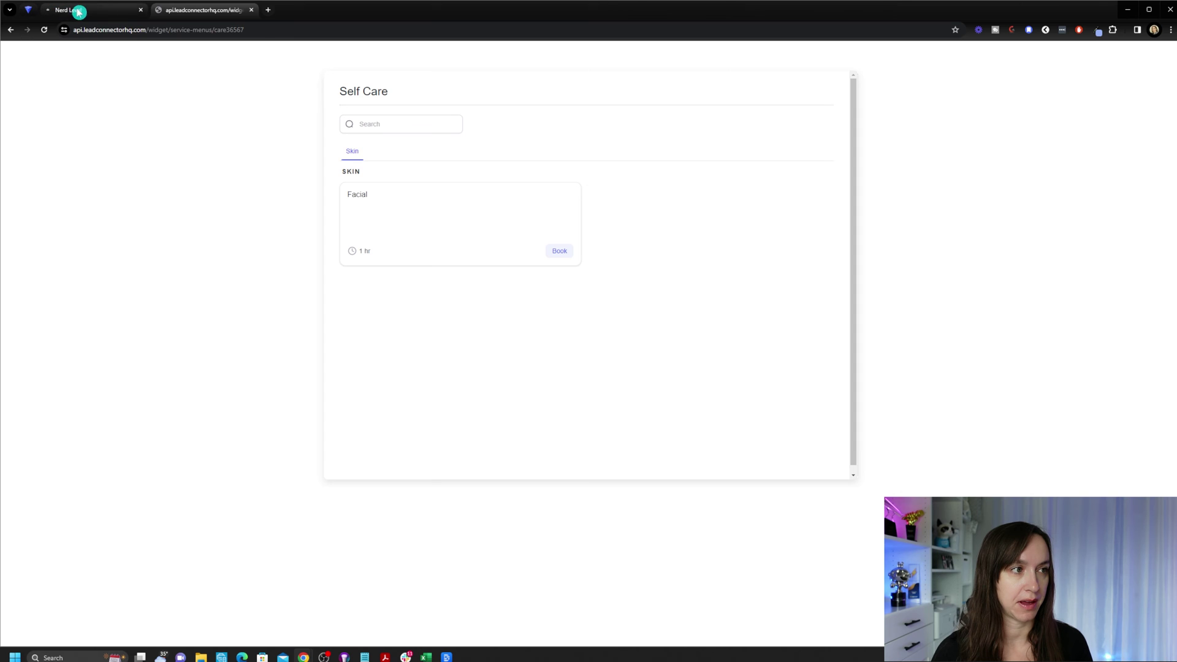
pyautogui.click(116, 13)
# Step: Copy the Nails menu's booking link and load it in the widget tab
pyautogui.click(896, 278)
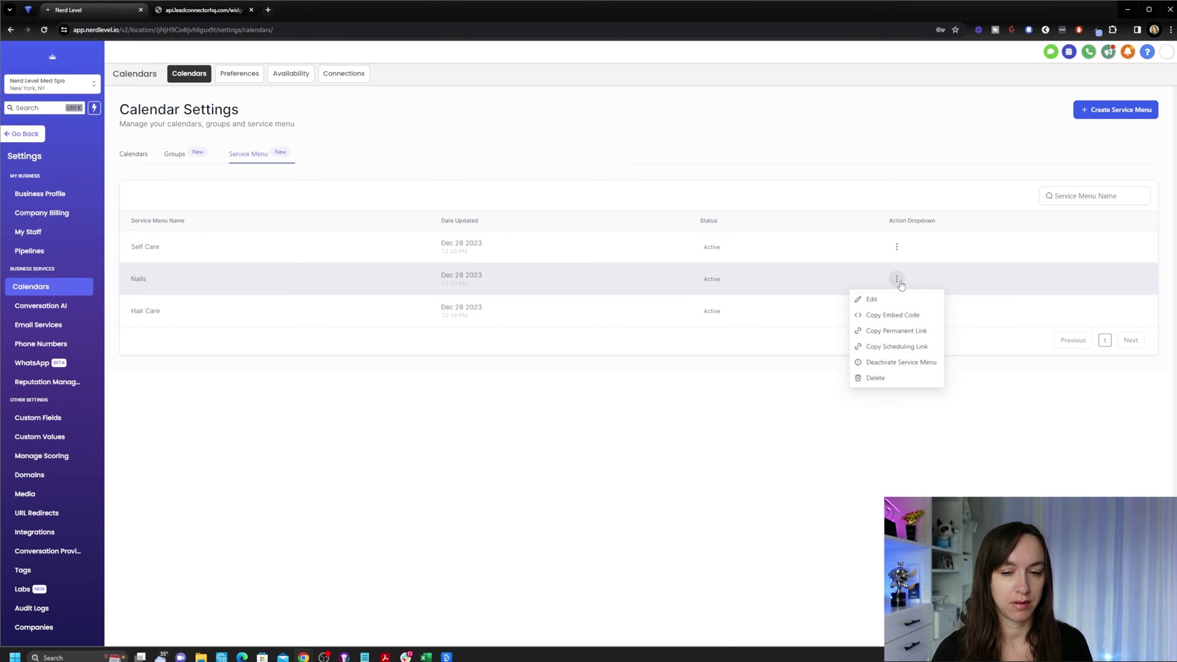
pyautogui.click(912, 344)
pyautogui.click(203, 10)
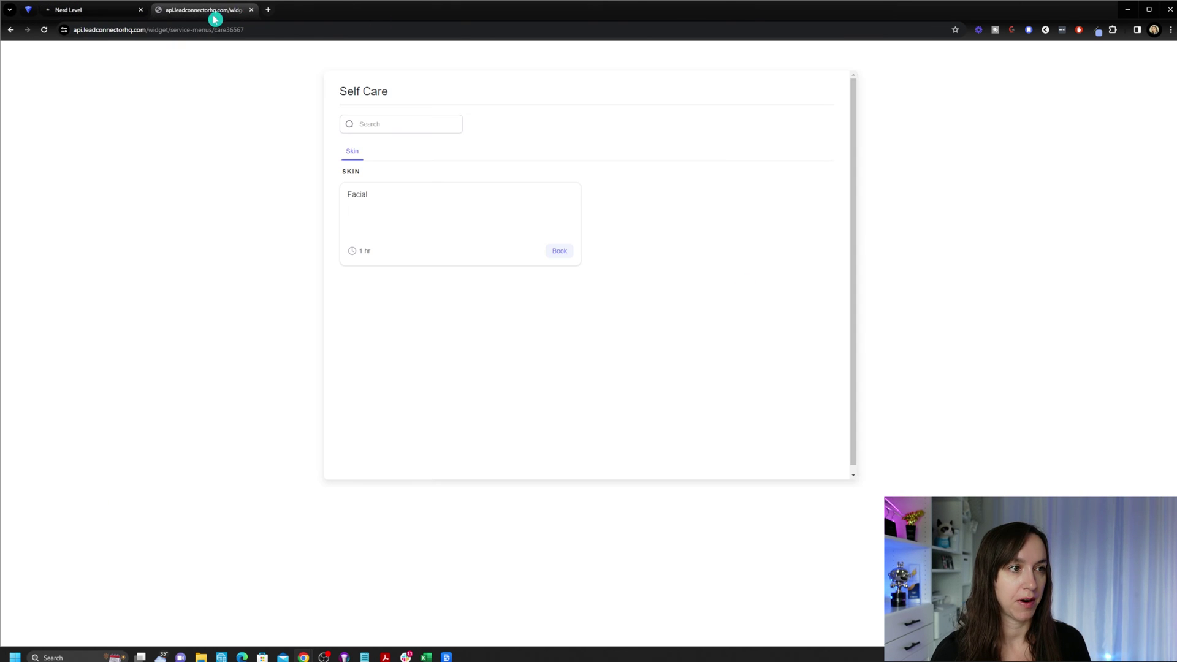
pyautogui.click(361, 30)
pyautogui.hotkey('ctrl', 'v')
pyautogui.press('Return')
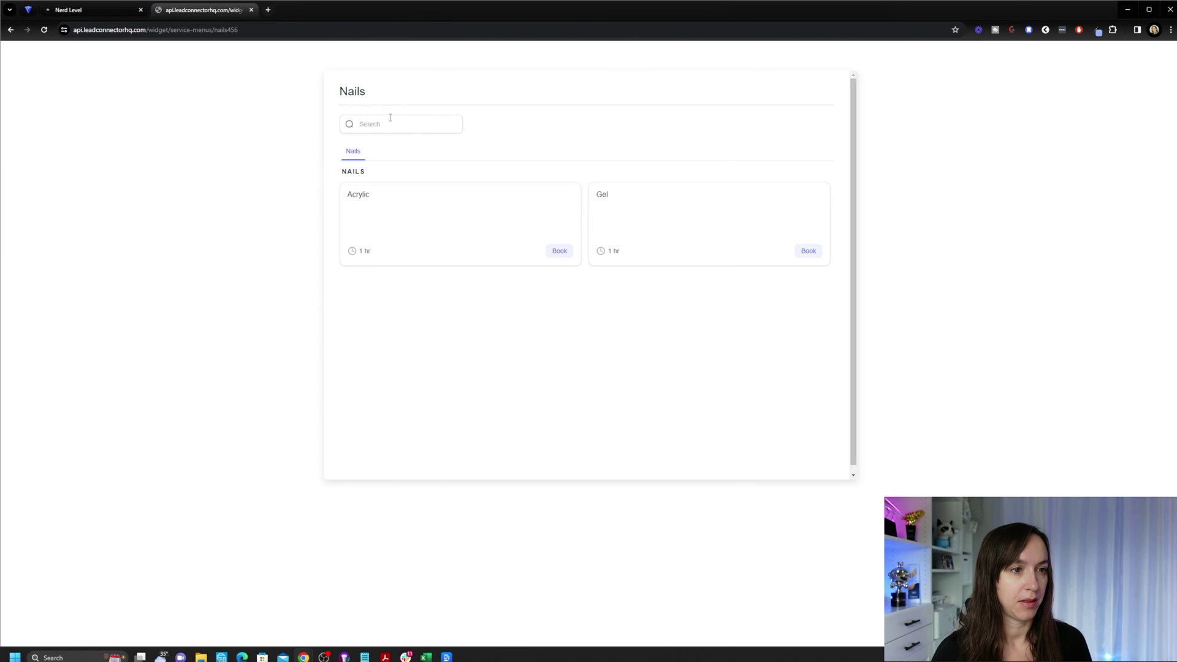
pyautogui.click(98, 12)
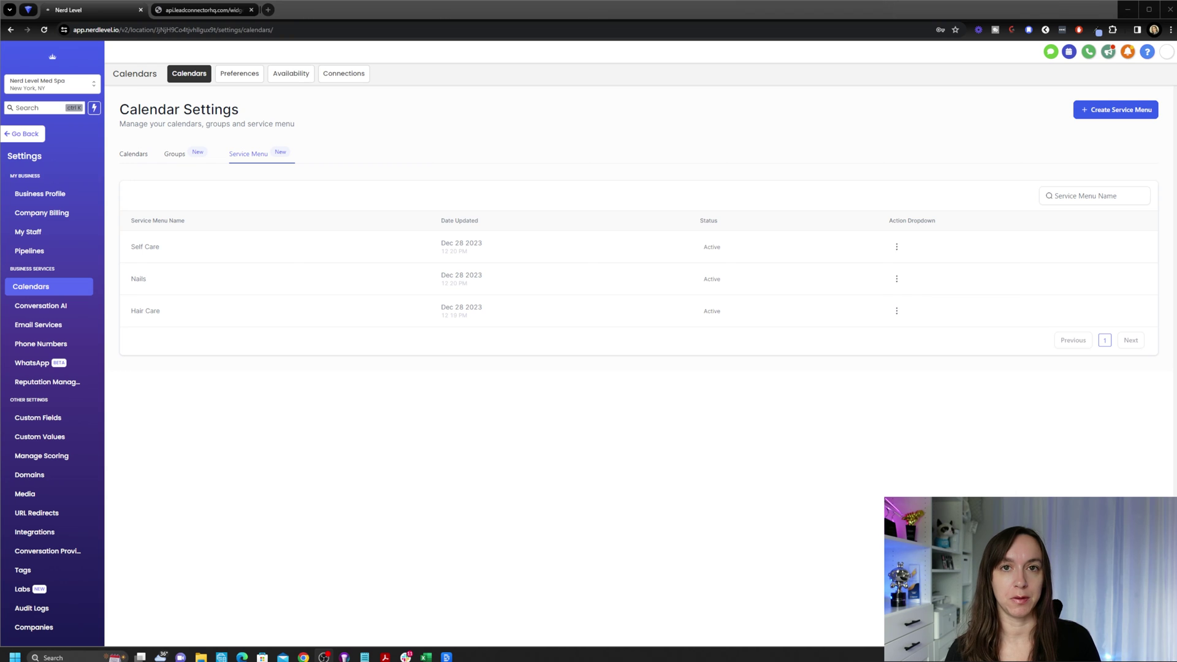
# Step: Add all three groups (Nails, Skin and Hair) to the Self Care menu, save, and return to the Service Menu list
pyautogui.click(897, 247)
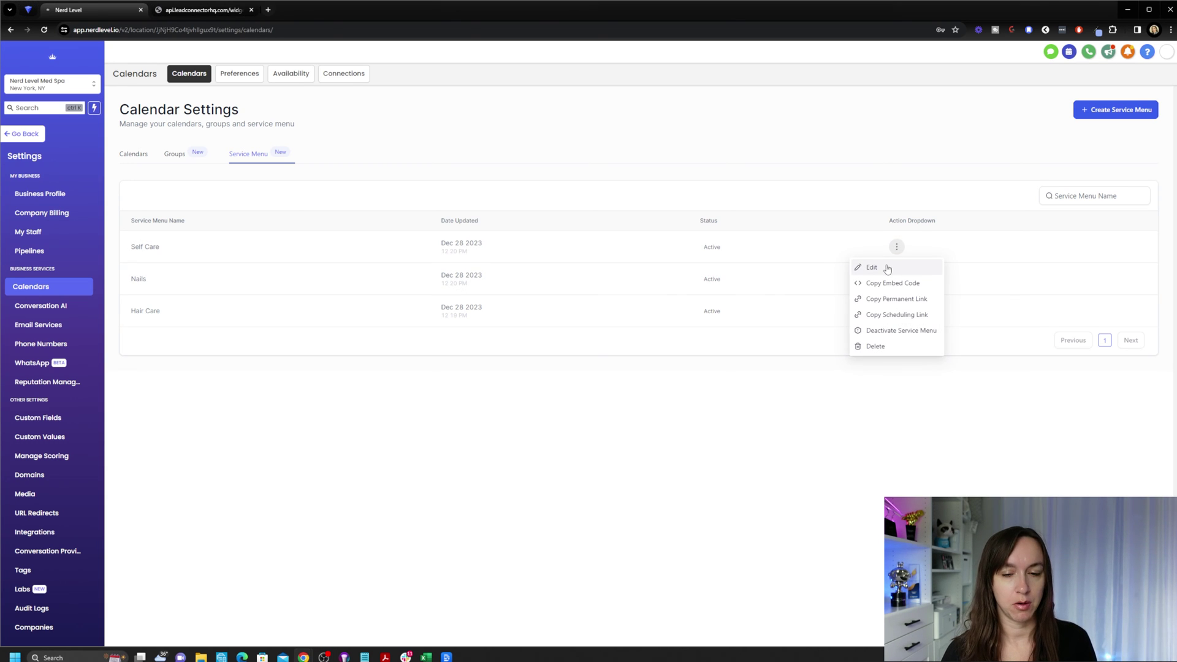
pyautogui.click(887, 269)
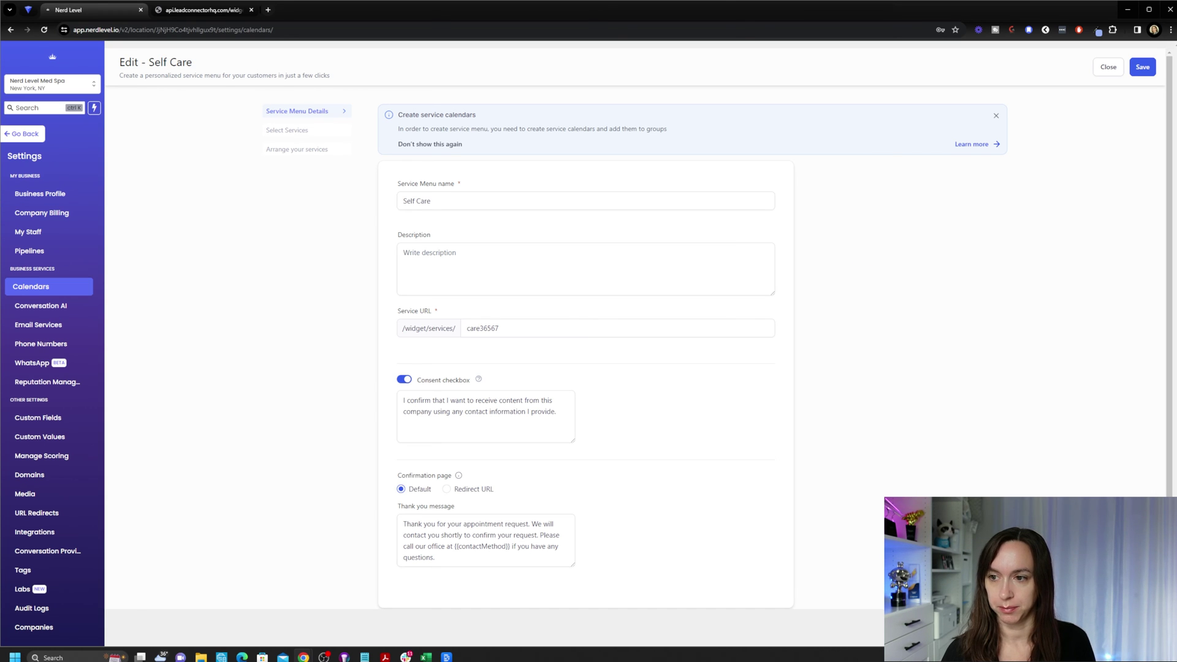
pyautogui.click(307, 130)
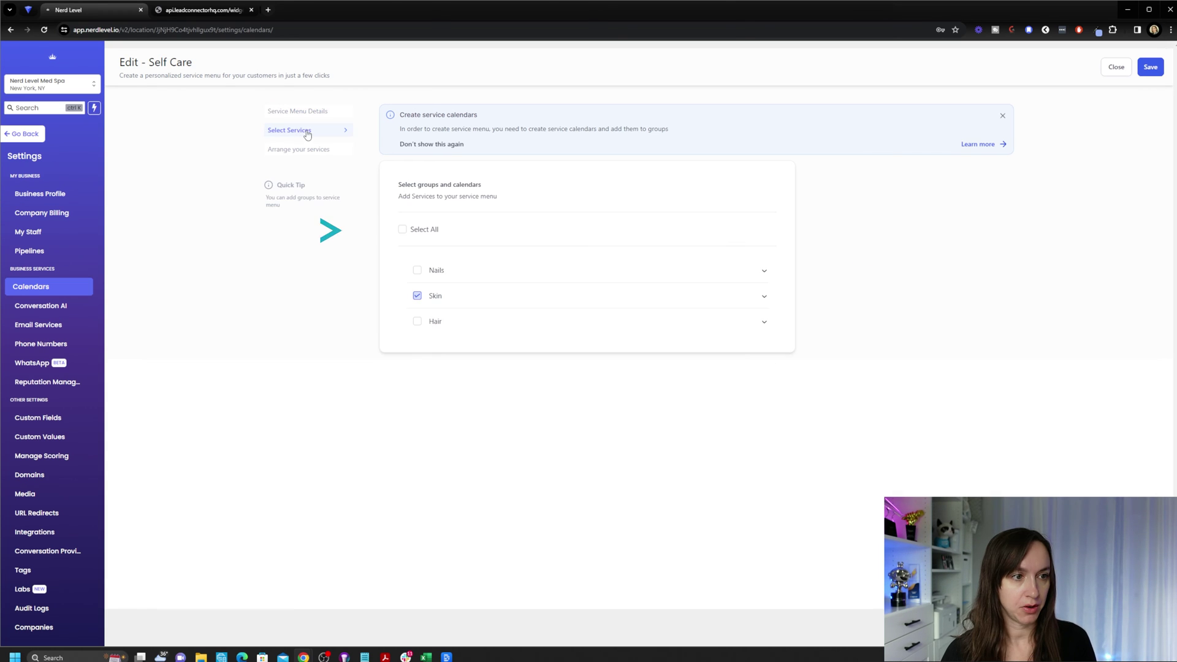
pyautogui.click(403, 230)
pyautogui.click(1149, 67)
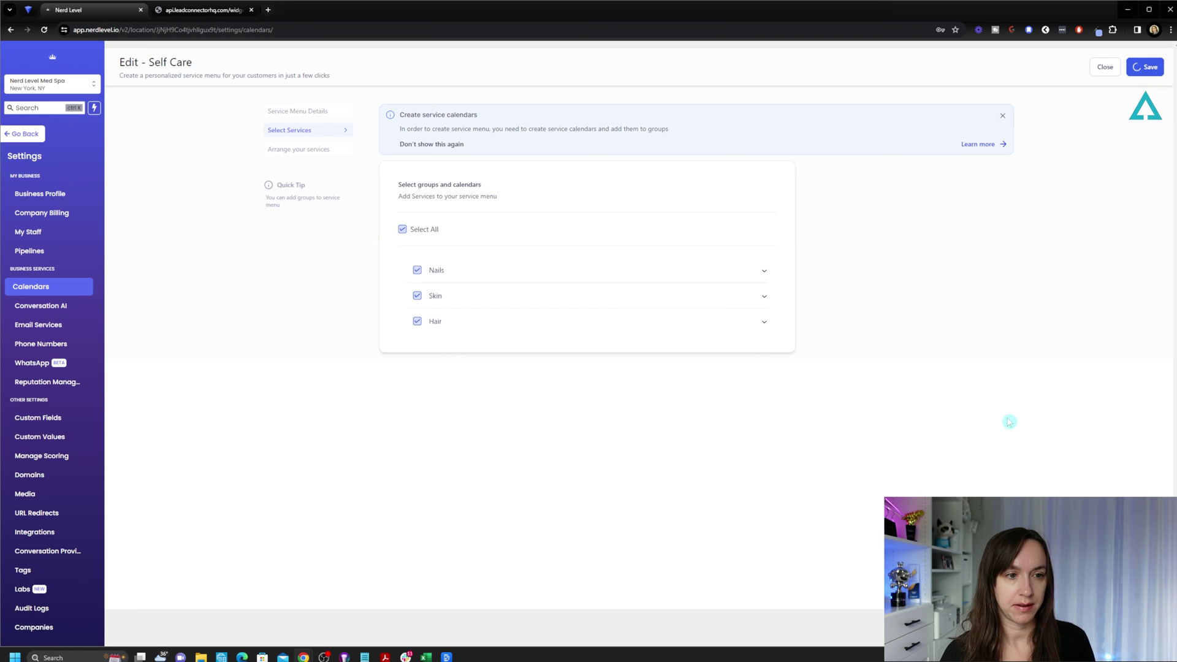
pyautogui.click(1116, 67)
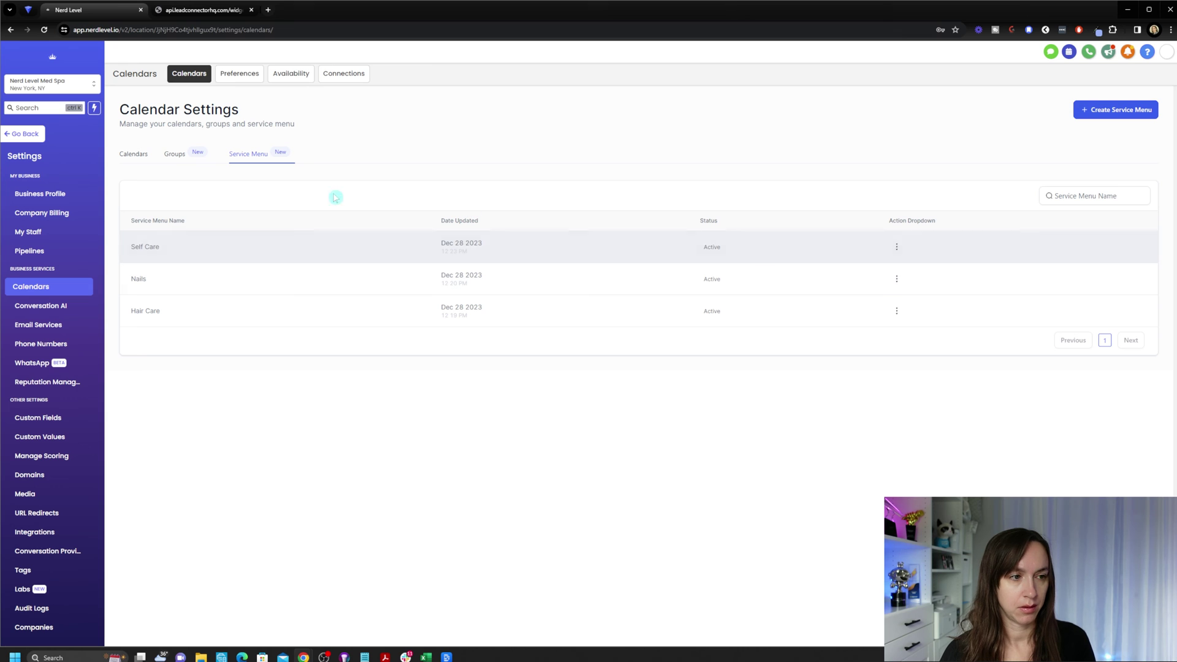
# Step: Copy the Self Care menu's permanent link and load it in the second browser tab
pyautogui.click(896, 247)
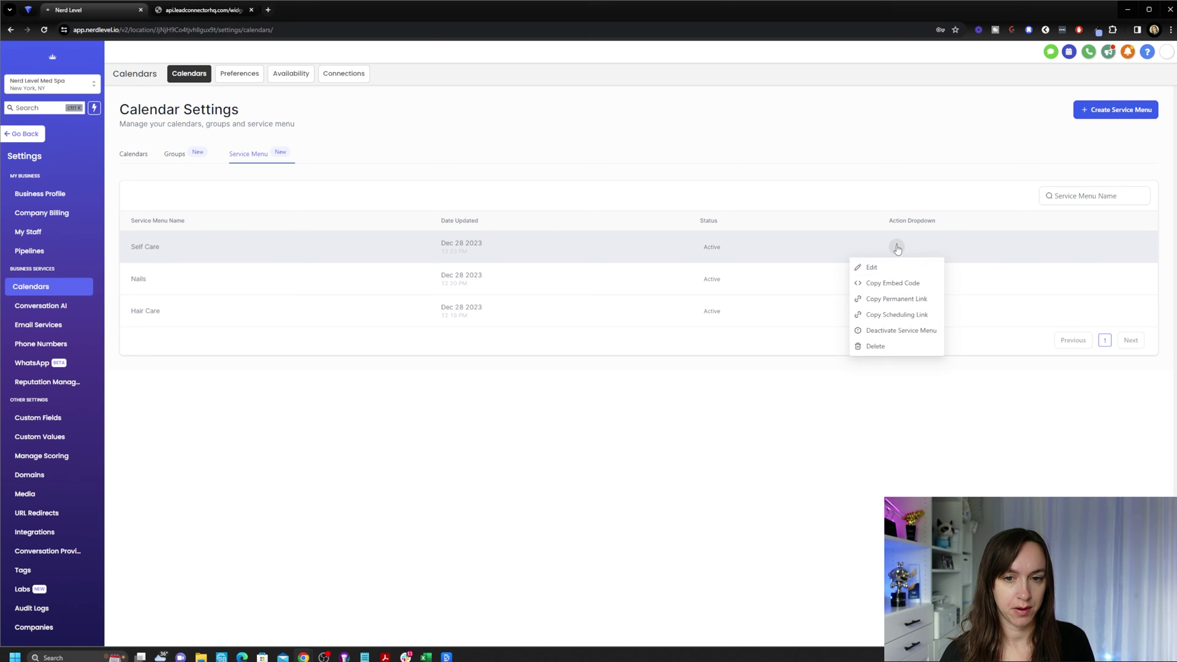
pyautogui.click(895, 299)
pyautogui.click(204, 8)
pyautogui.click(205, 29)
pyautogui.hotkey('ctrl', 'v')
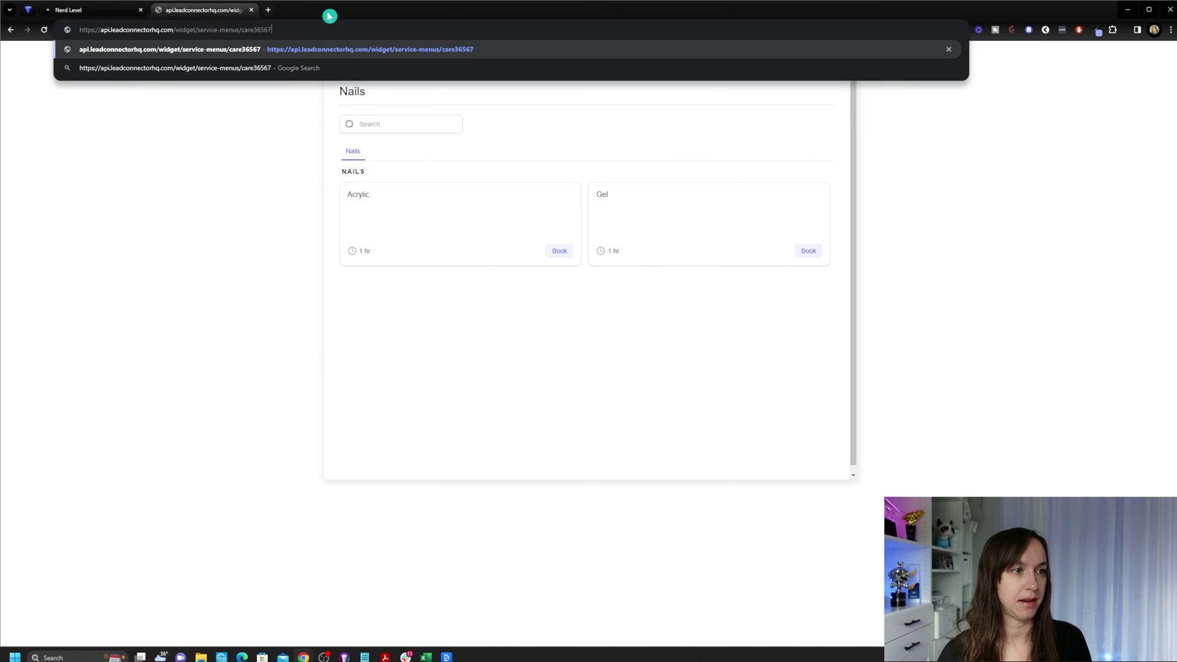
pyautogui.press('Return')
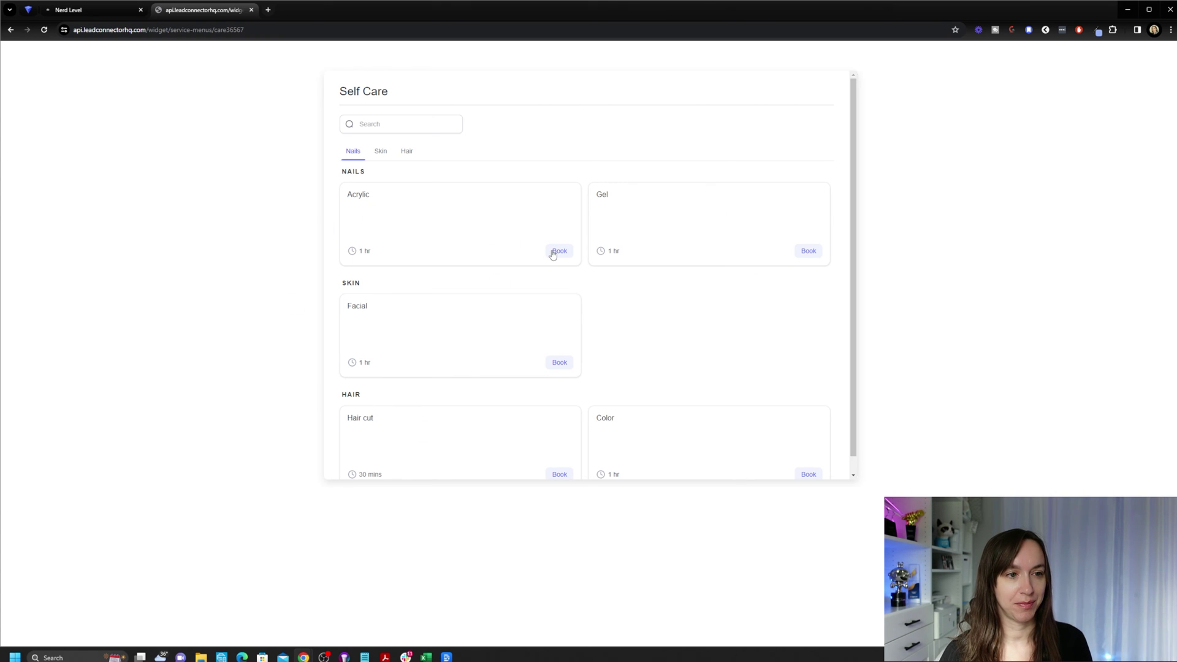
# Step: Browse the Self Care widget's services, jumping to Hair and then back to Nails
pyautogui.scroll(-1, 376, 155)
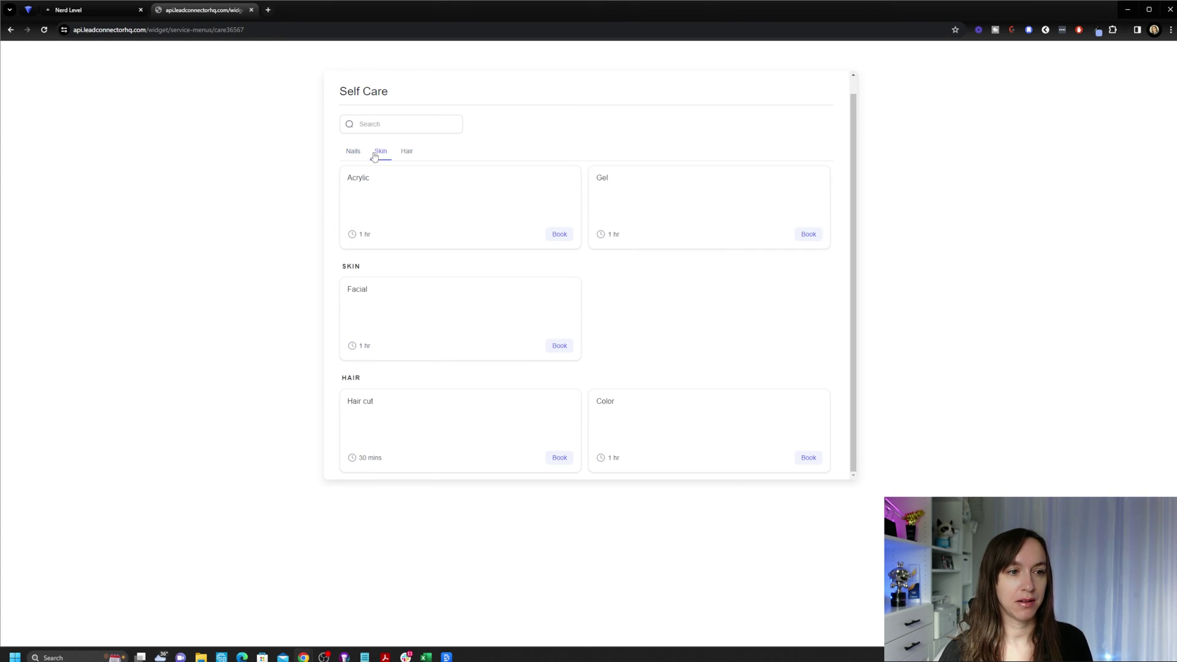
pyautogui.scroll(1, 374, 156)
pyautogui.scroll(-1, 397, 156)
pyautogui.scroll(1, 387, 153)
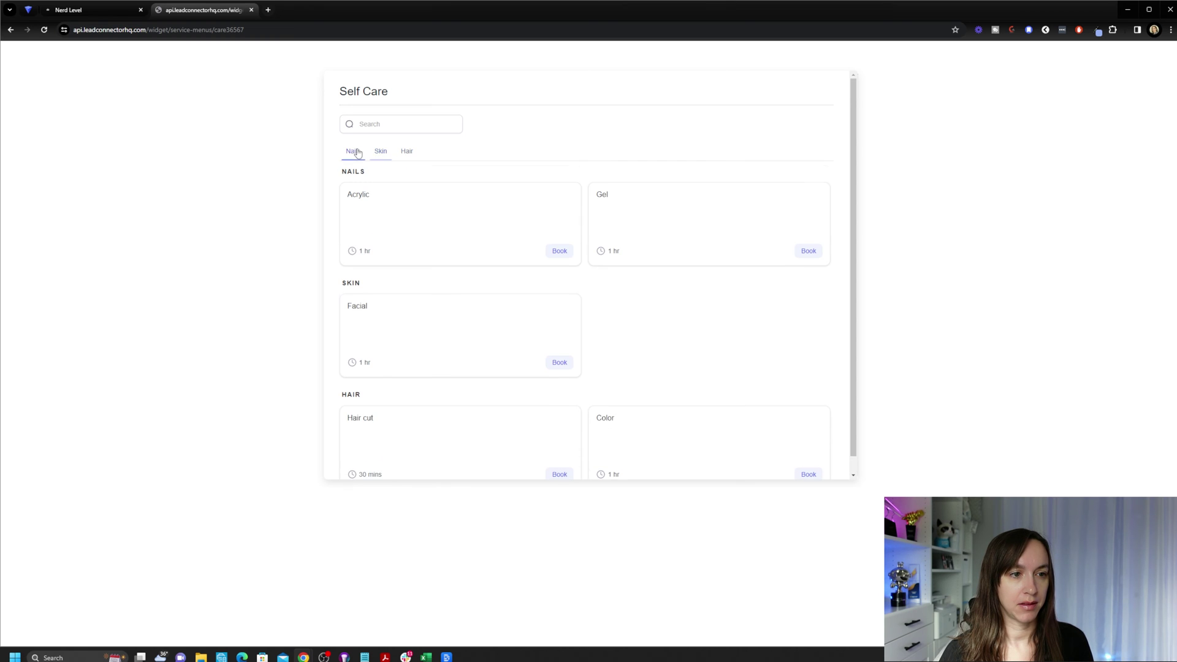
pyautogui.scroll(-1, 386, 154)
pyautogui.click(415, 155)
pyautogui.click(353, 153)
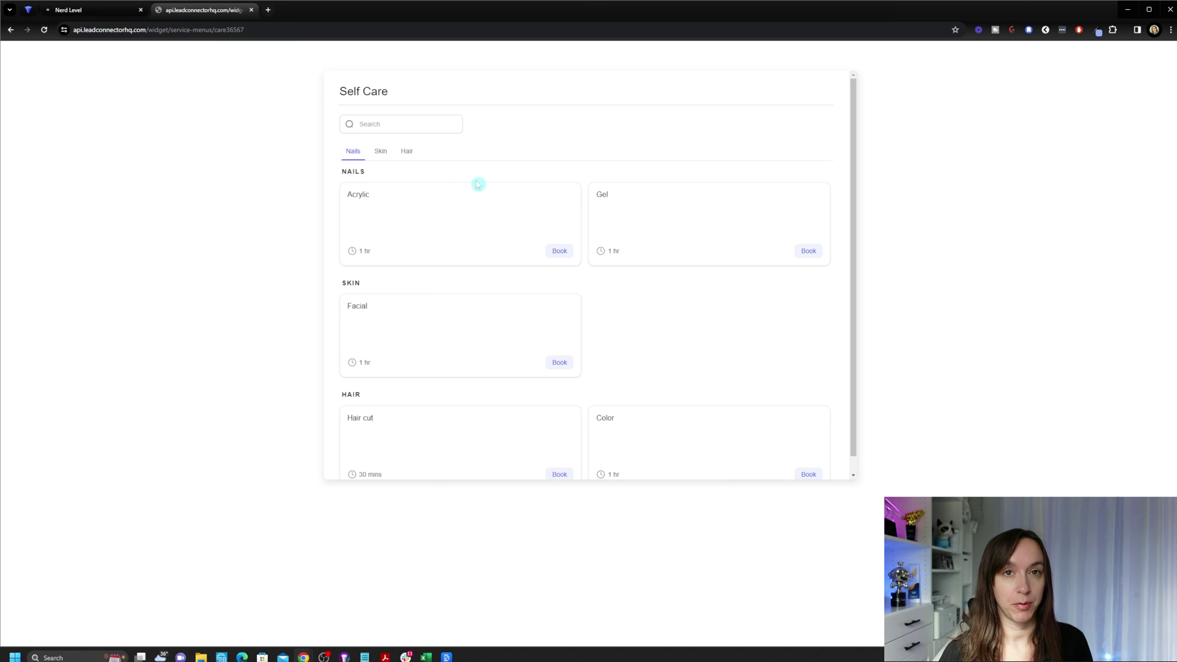
# Step: Book Acrylic for Just Me as the guest count and continue to the summary
pyautogui.click(559, 251)
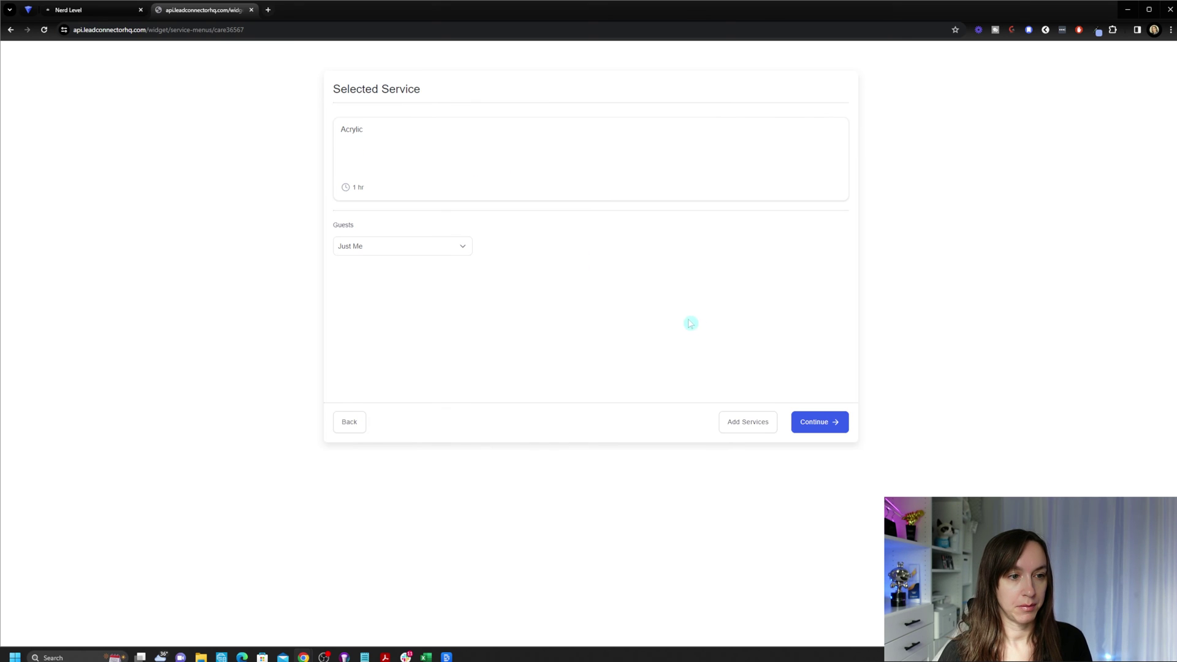
pyautogui.click(402, 252)
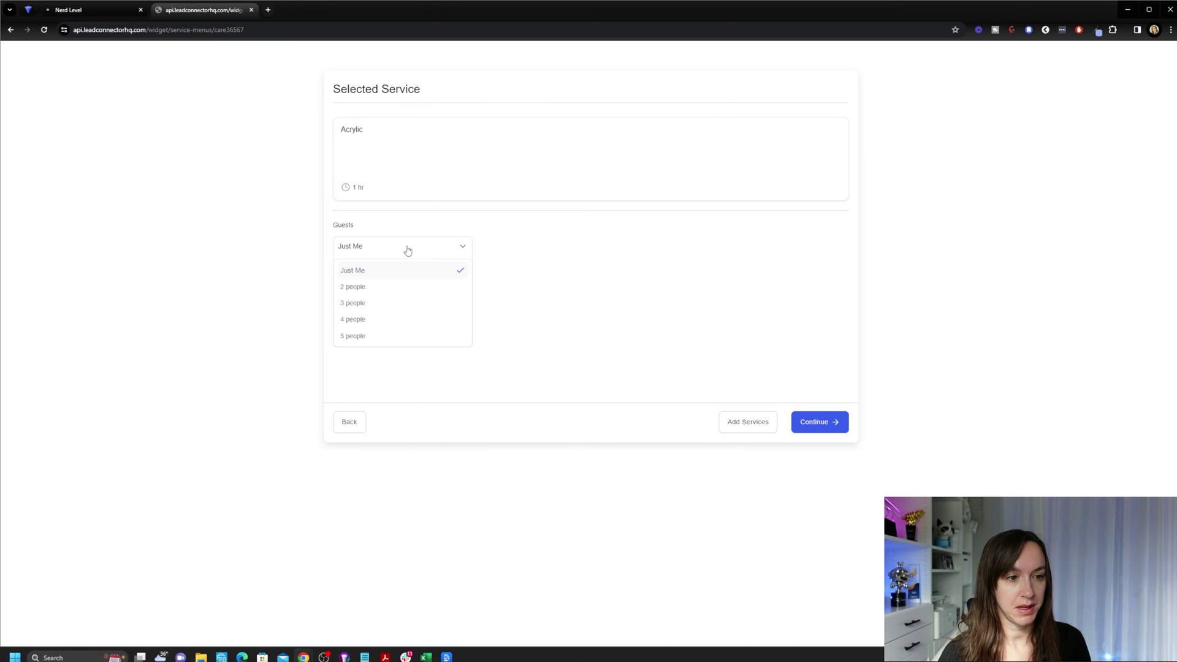
pyautogui.click(535, 266)
pyautogui.click(387, 248)
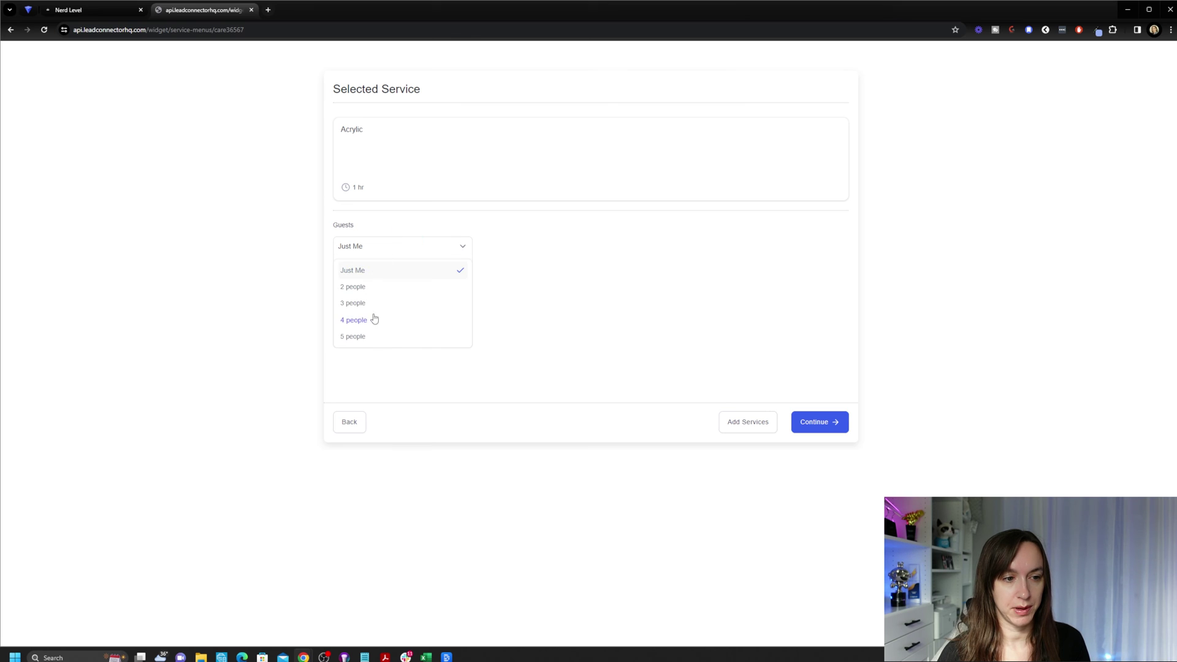
pyautogui.click(579, 339)
pyautogui.click(817, 421)
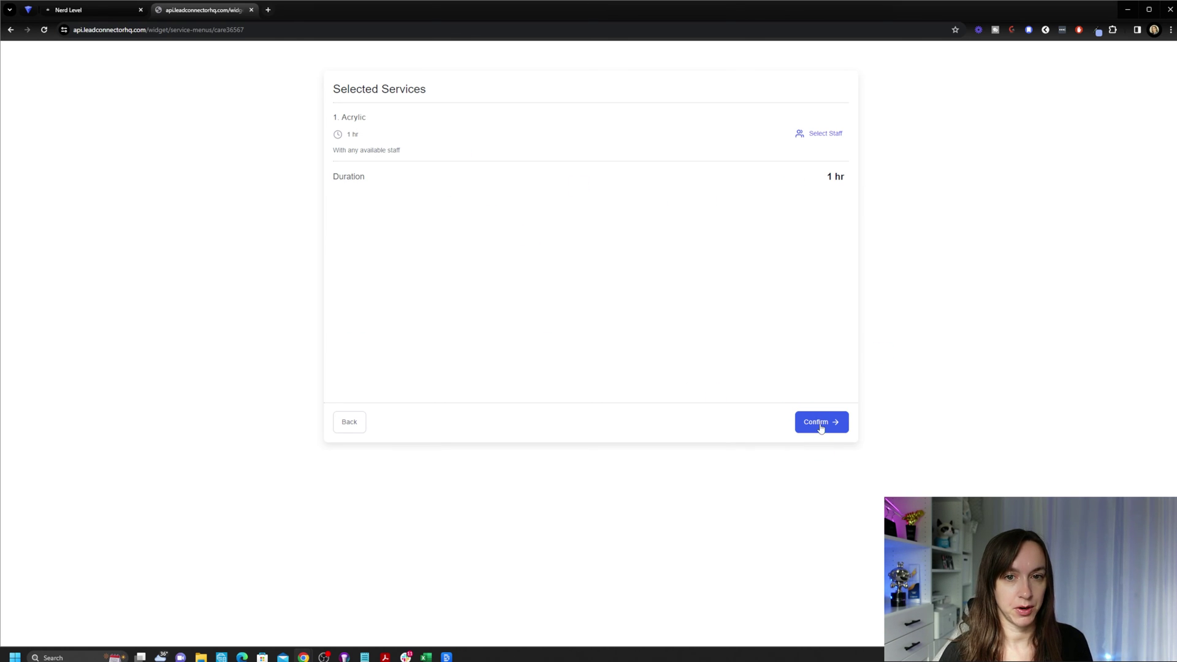
# Step: Add Gel and Facial to the selected services, leaving Facial's staff unchanged
pyautogui.click(349, 423)
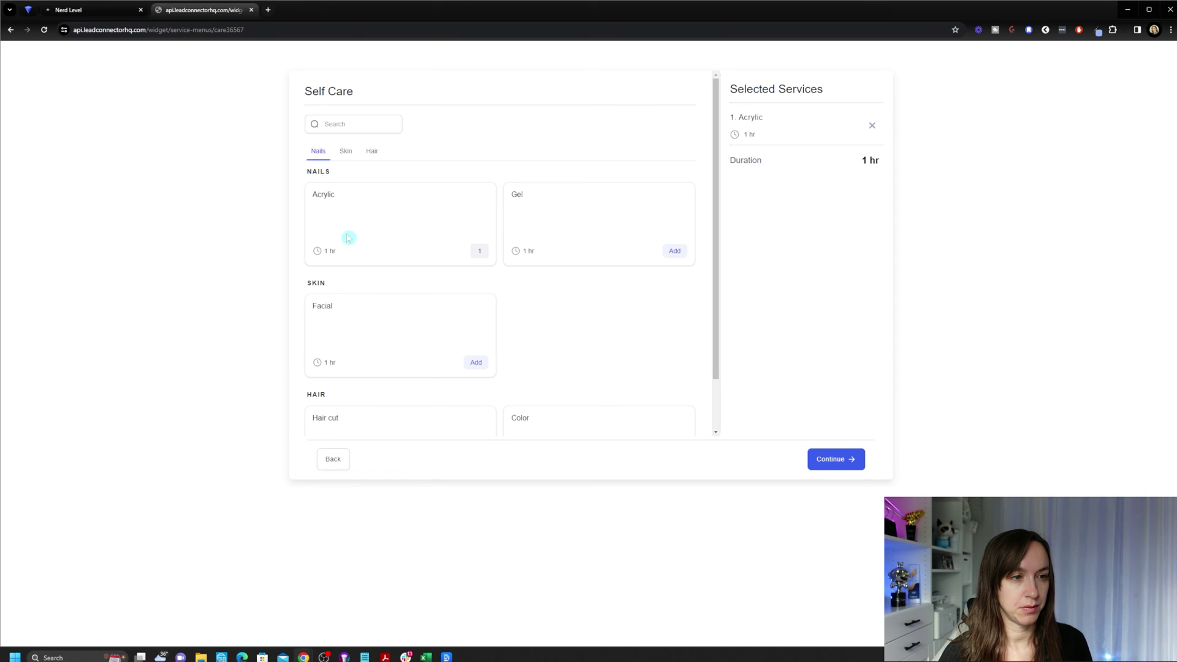
pyautogui.click(675, 251)
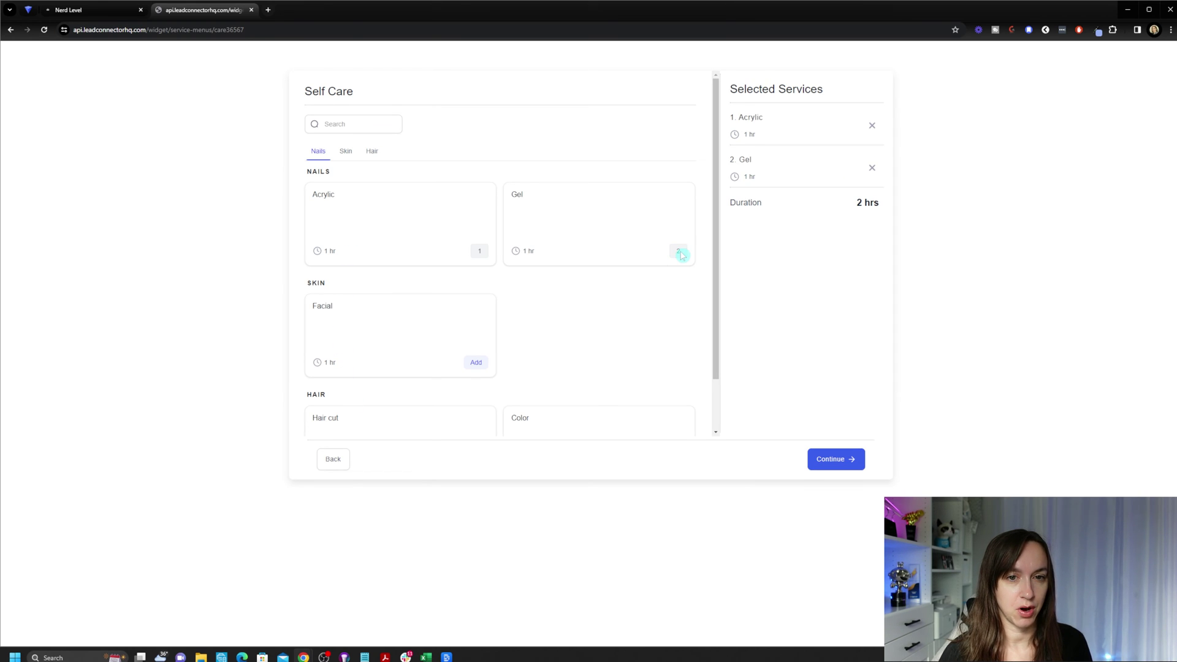
pyautogui.click(475, 363)
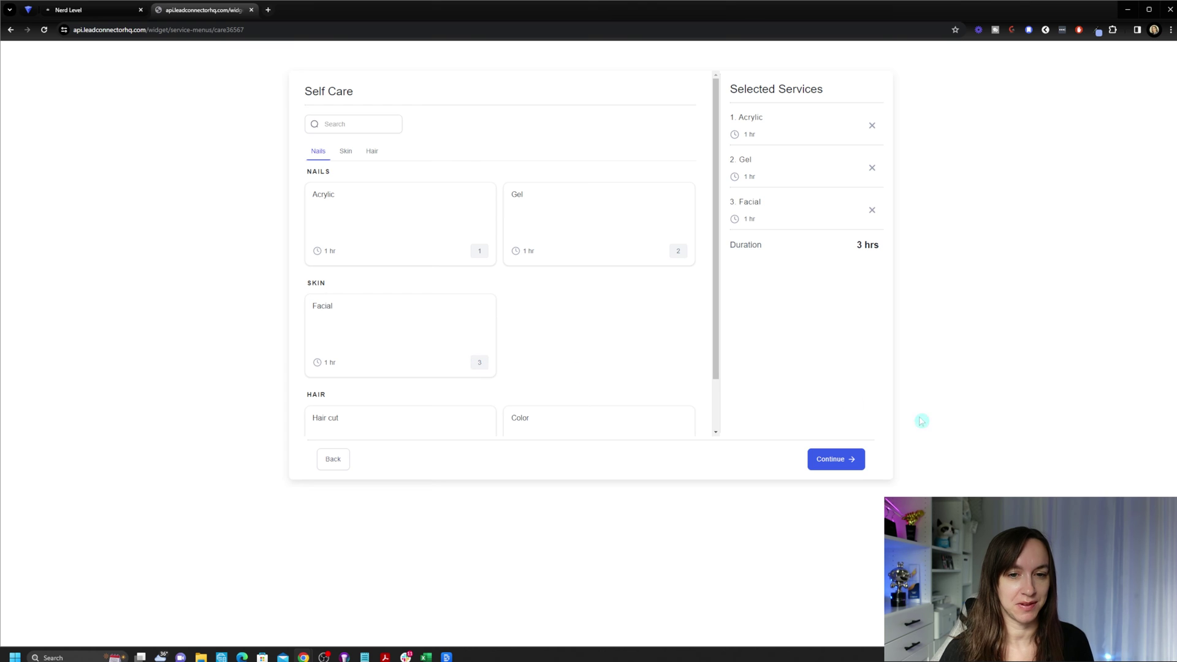
pyautogui.click(852, 463)
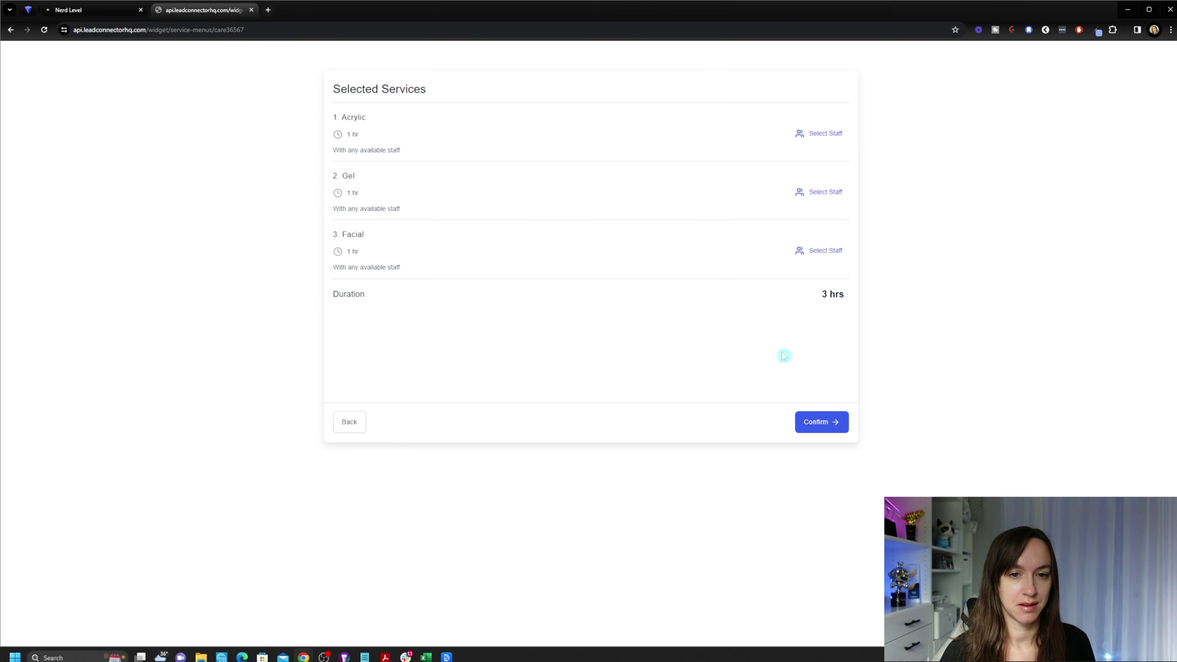
pyautogui.click(827, 252)
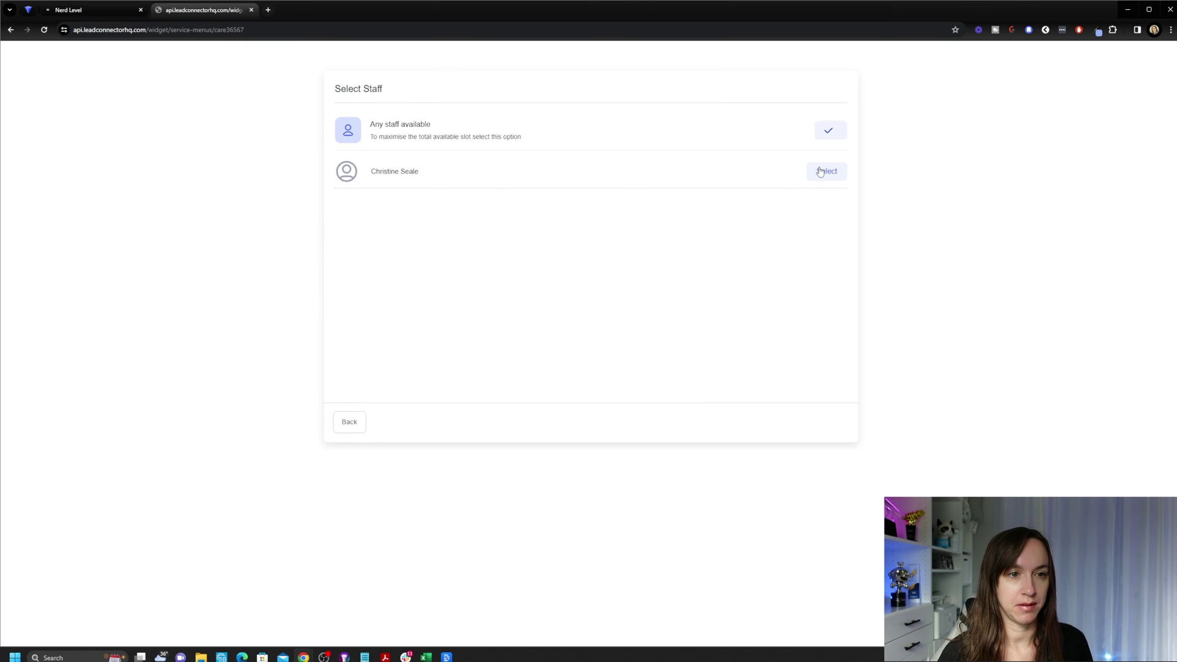
pyautogui.click(349, 423)
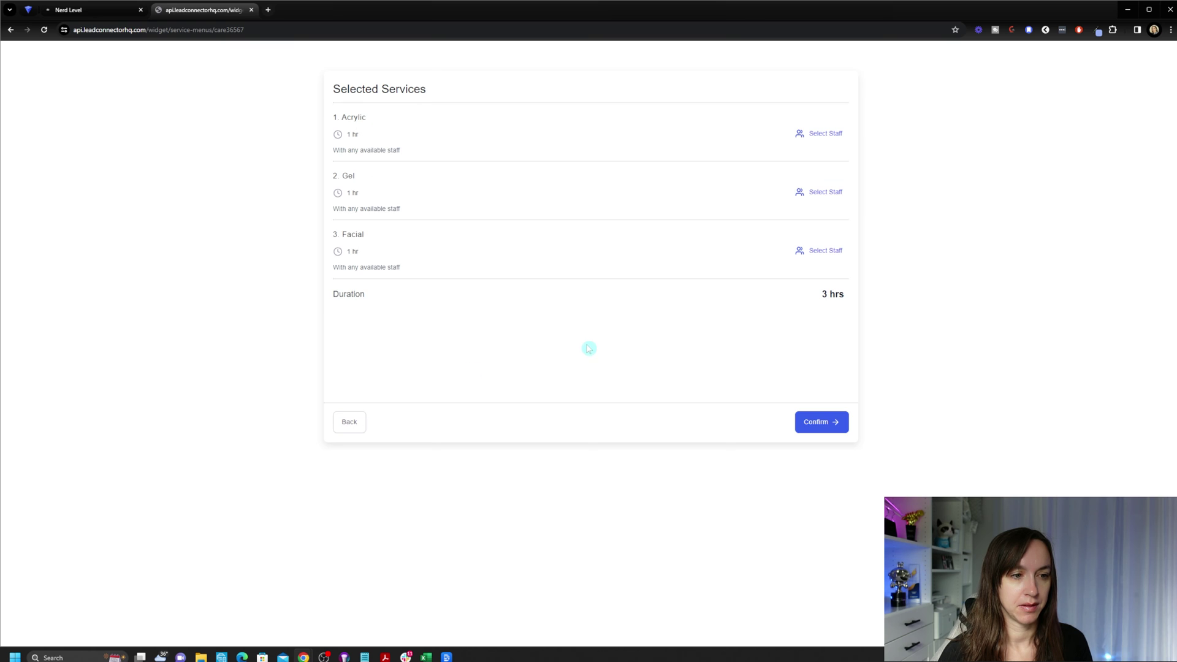
# Step: Remove Acrylic, add Hair cut, and continue to the Selected Services summary
pyautogui.click(350, 429)
pyautogui.click(872, 125)
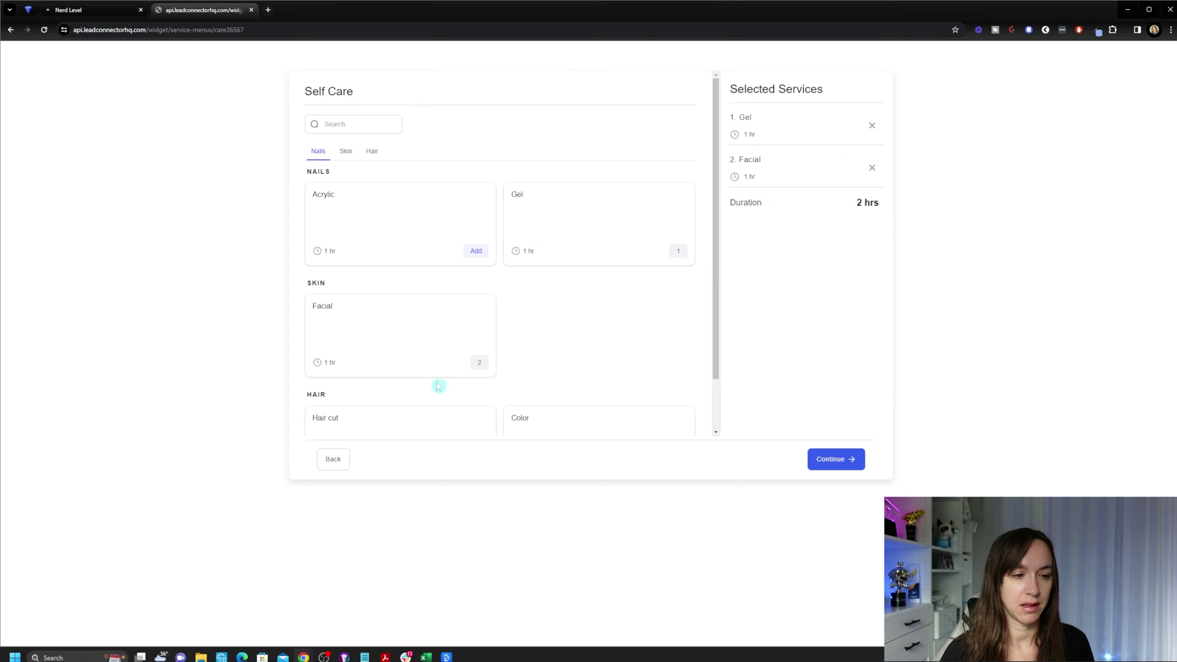
pyautogui.scroll(-1, 412, 386)
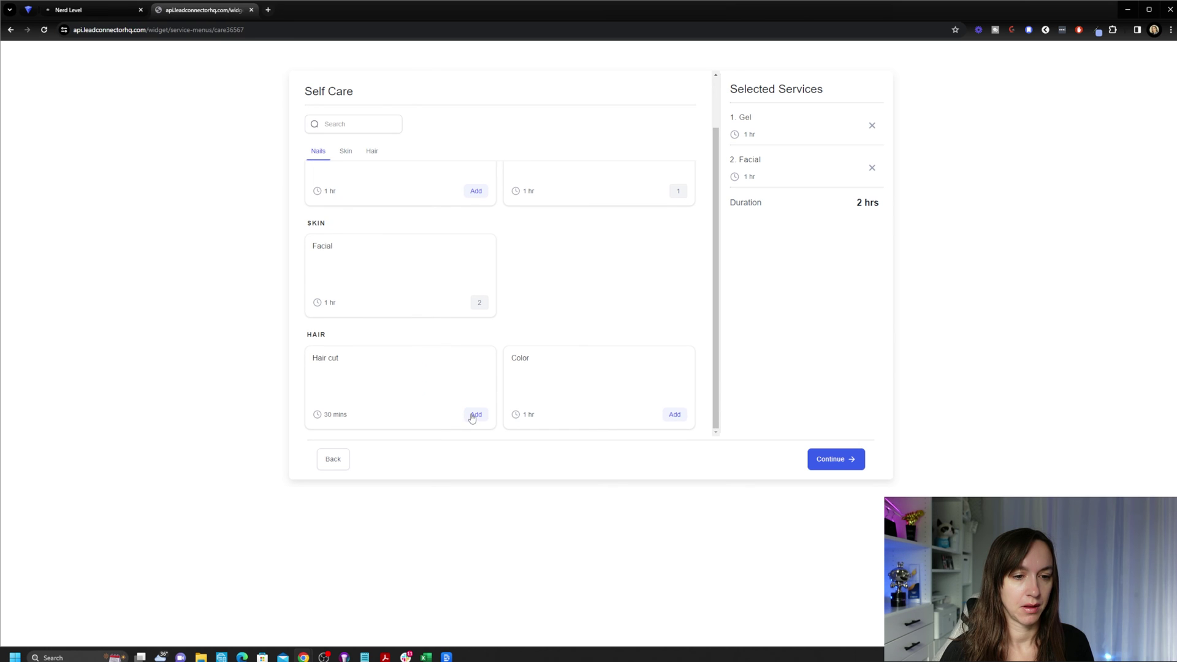
pyautogui.click(476, 414)
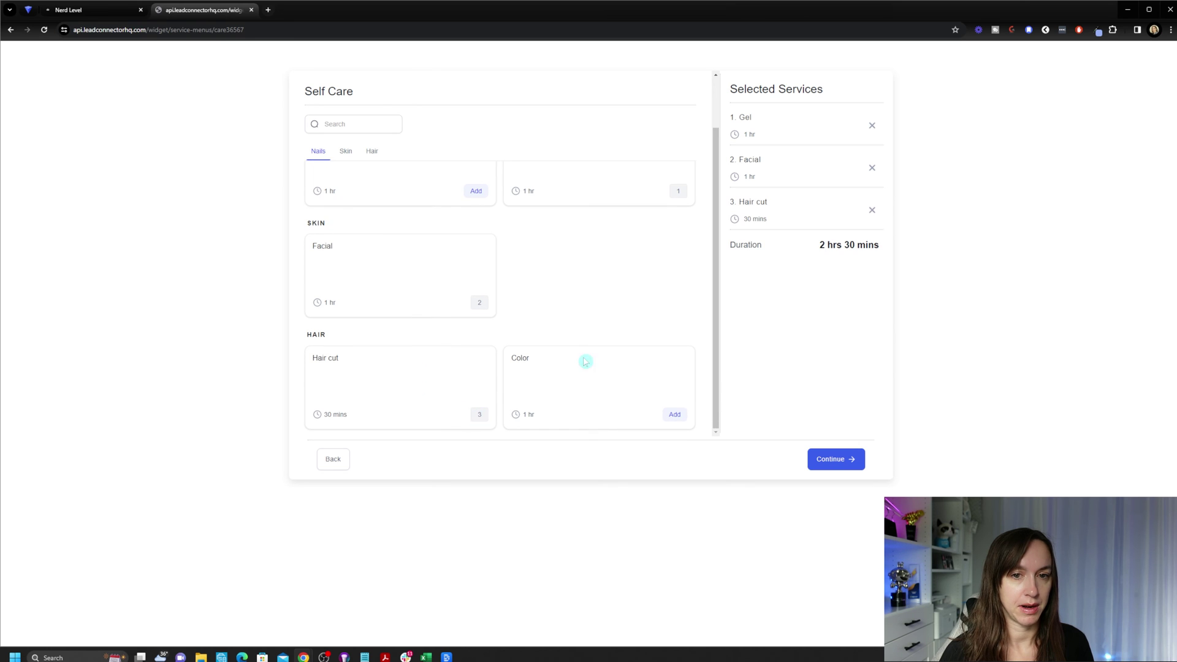
pyautogui.click(827, 461)
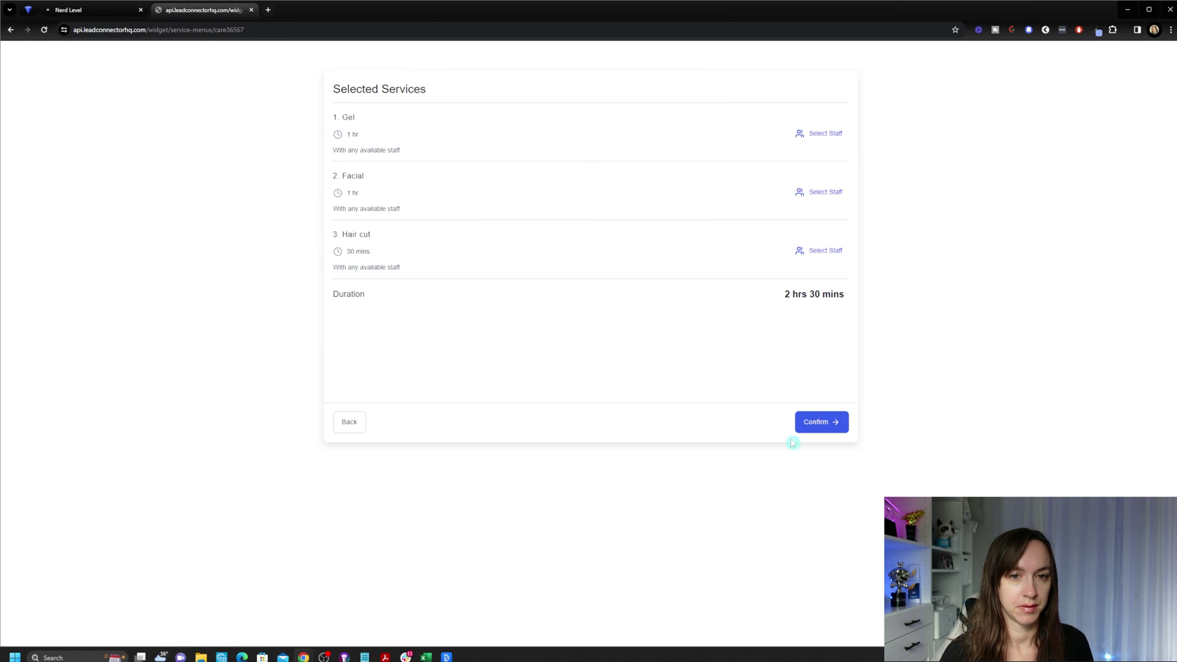
# Step: Confirm Gel, Facial and Hair cut to proceed to date and time selection
pyautogui.click(831, 424)
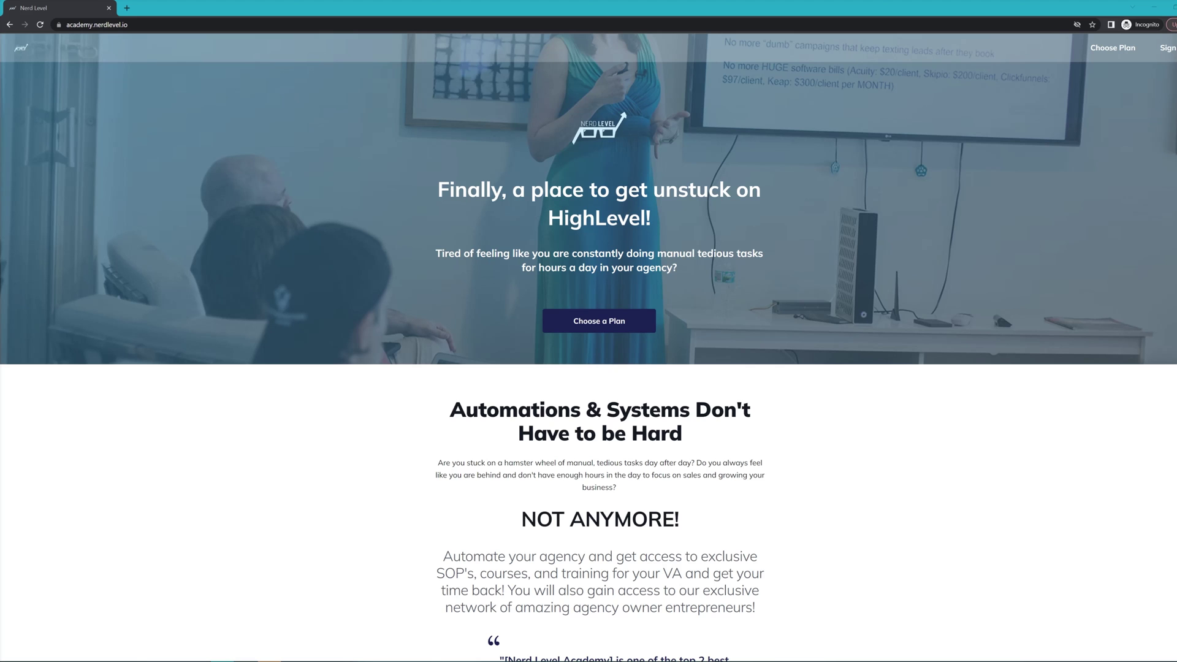
# Step: Scroll the academy landing page, then switch to the Nerd Level Courses window and scroll its course list
pyautogui.scroll(-8, 1042, 354)
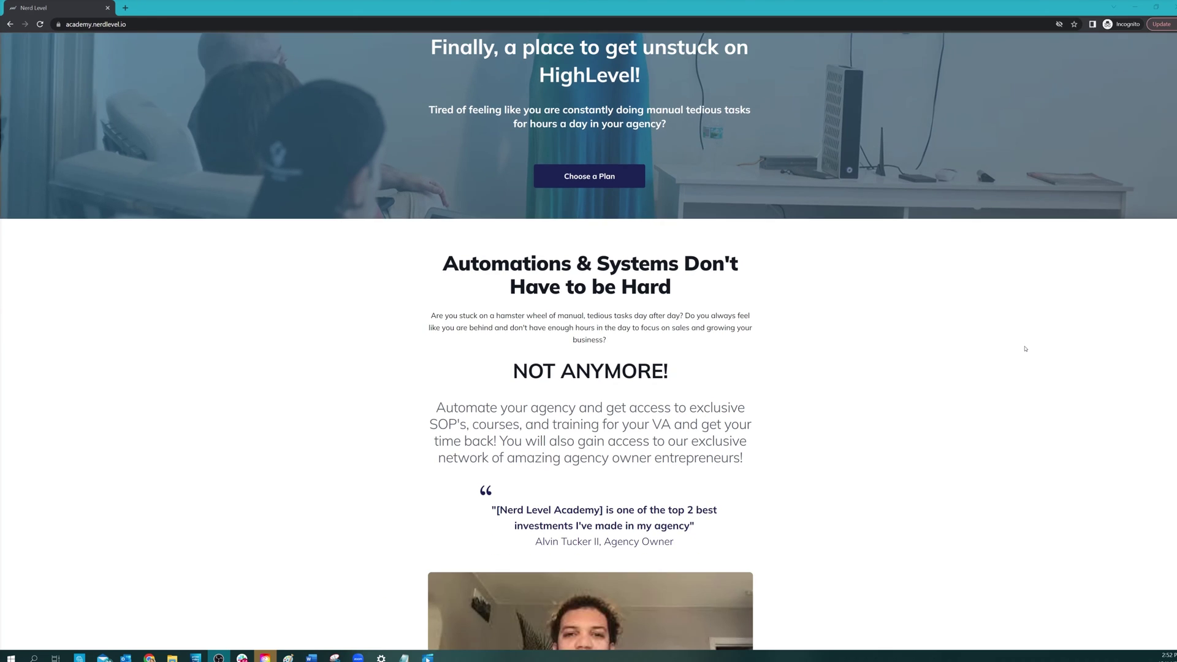
pyautogui.scroll(-6, 1025, 349)
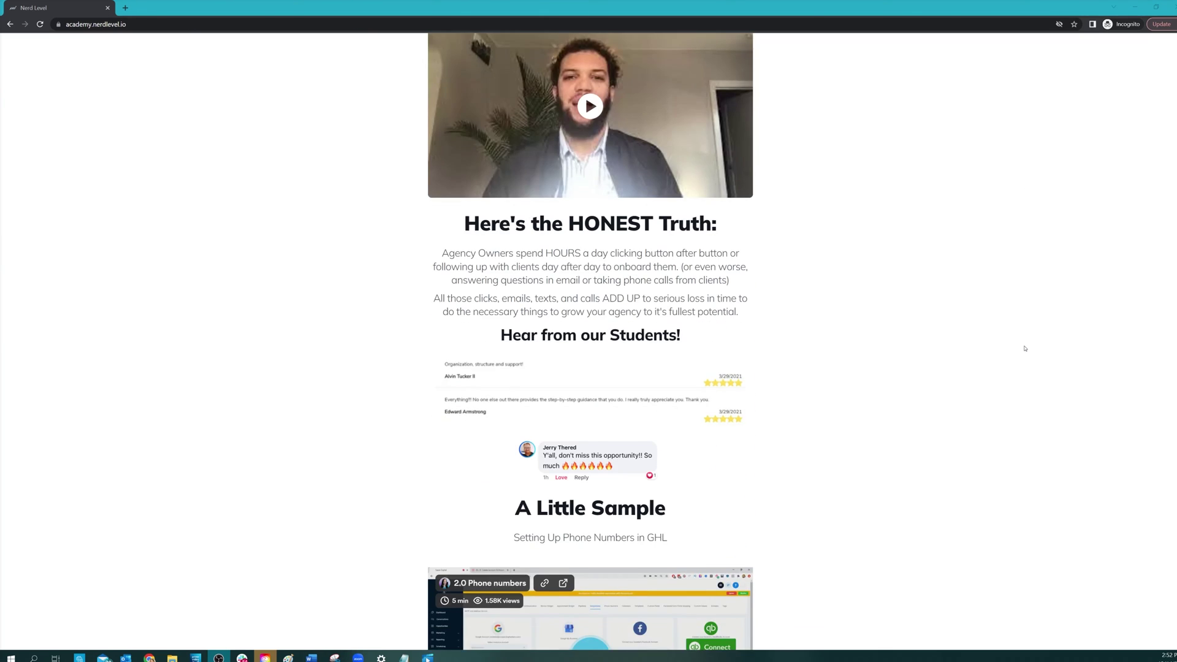
pyautogui.scroll(-10, 1025, 348)
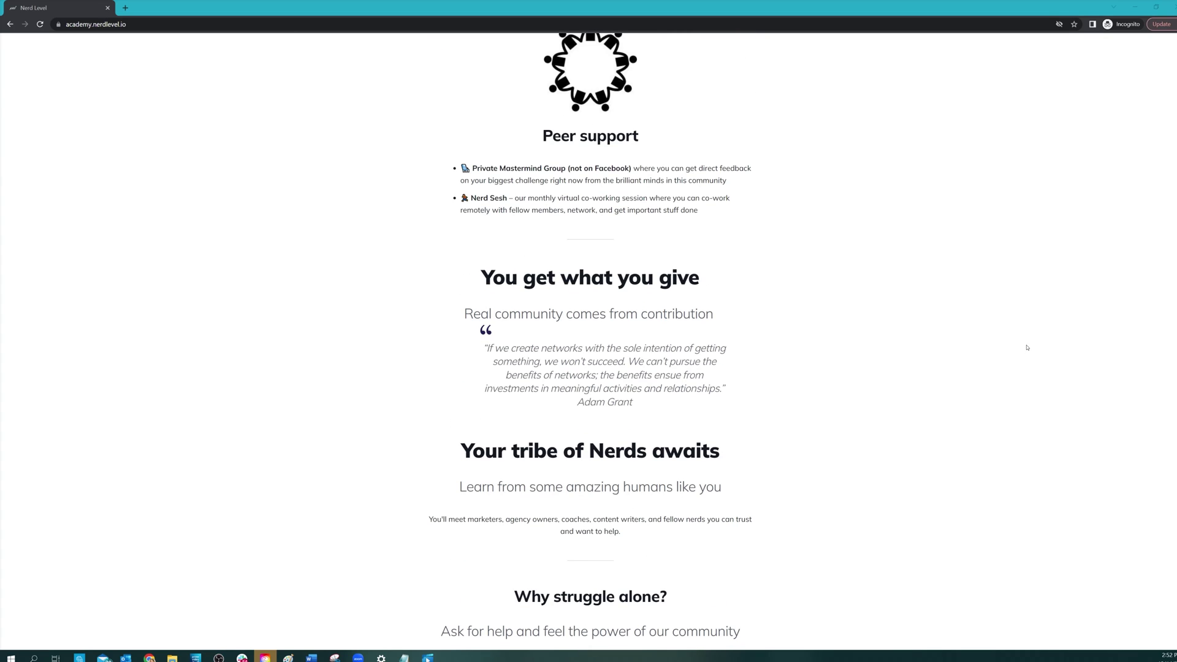
pyautogui.hotkey('alt', 'Tab')
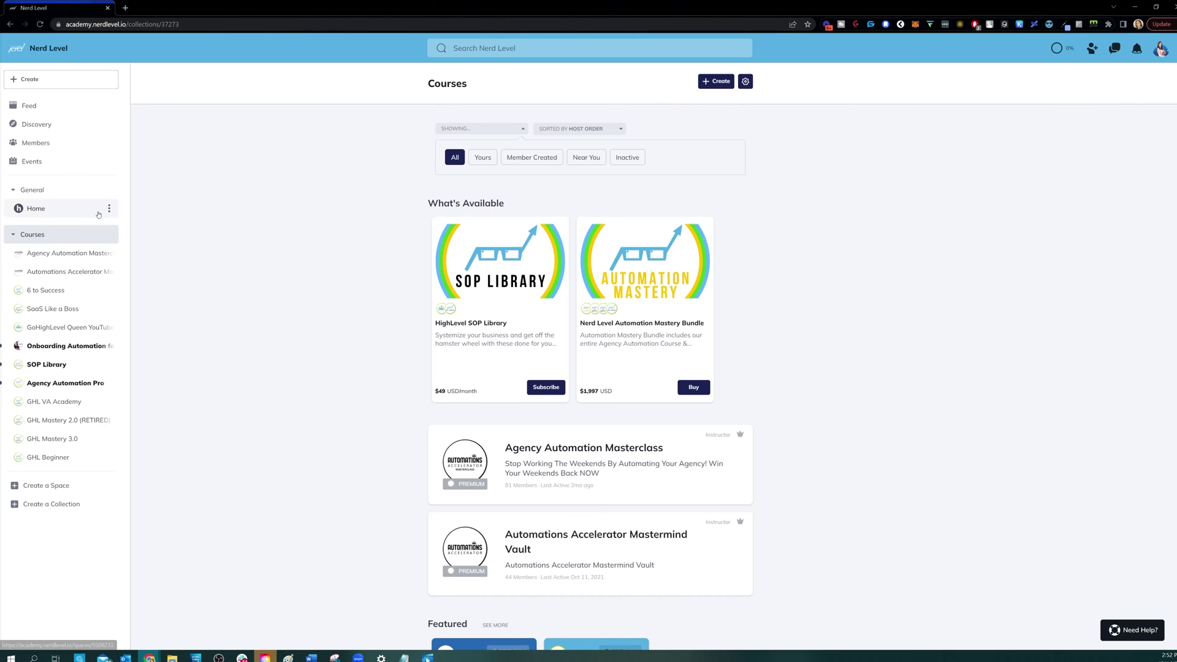
pyautogui.scroll(-6, 274, 245)
pyautogui.scroll(-8, 274, 245)
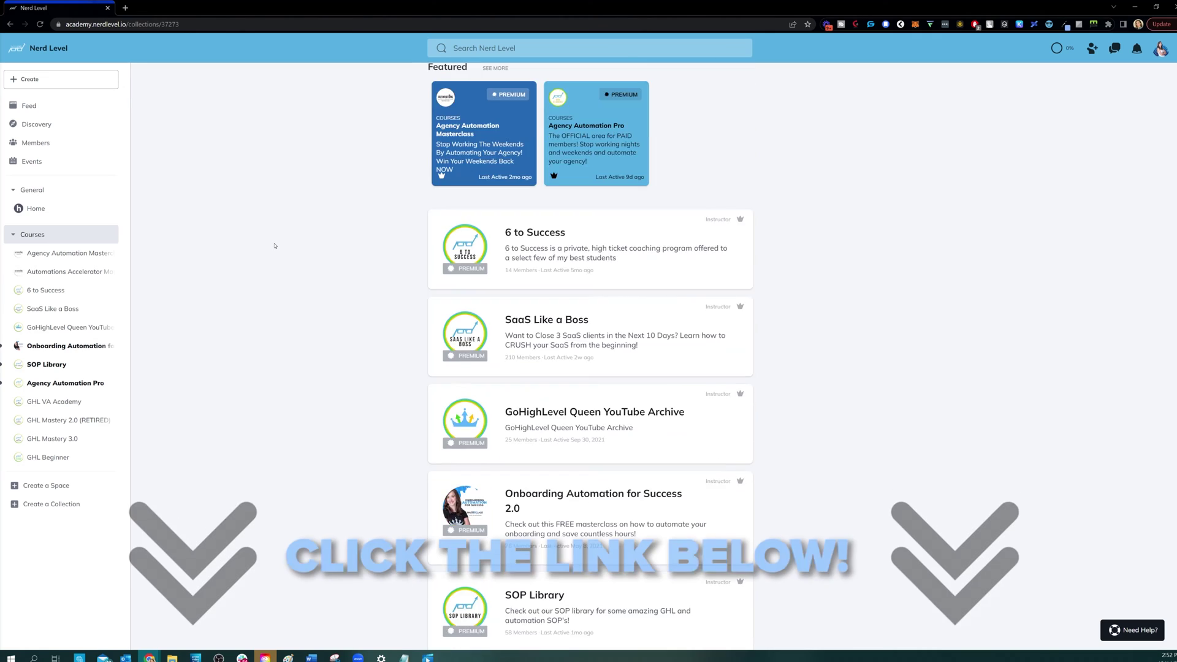